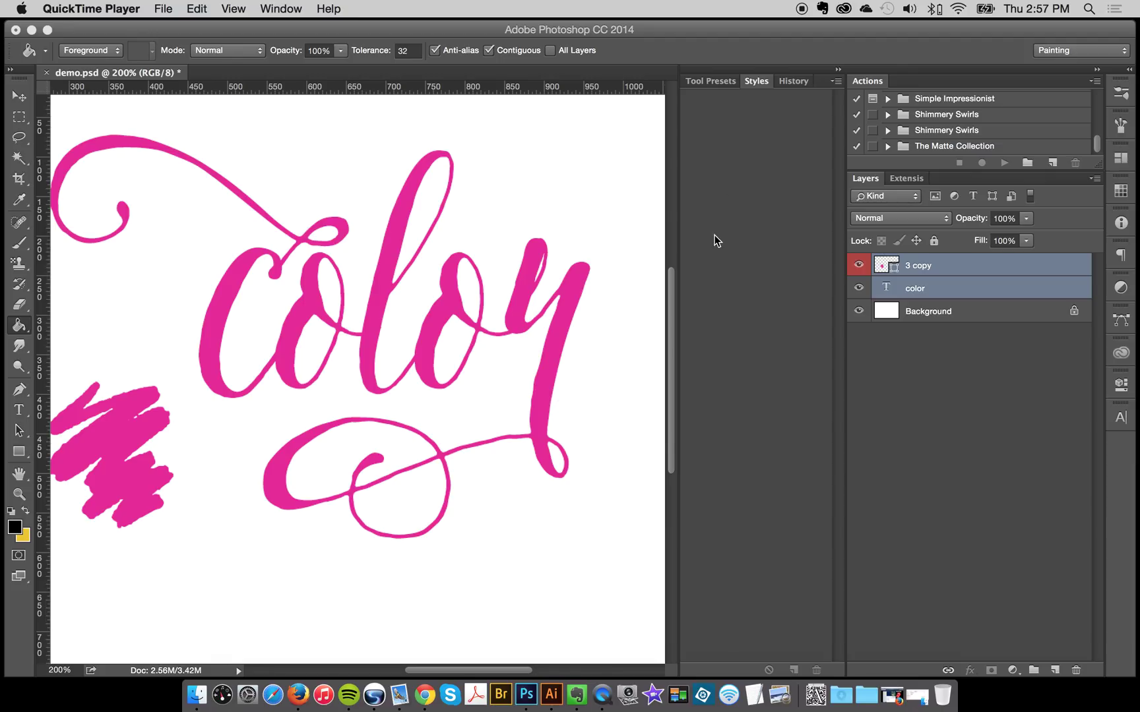
Bring Photoshop to the front and look through the View menu without choosing anything.
{"action": "left_click", "coordinate": [755, 80]}
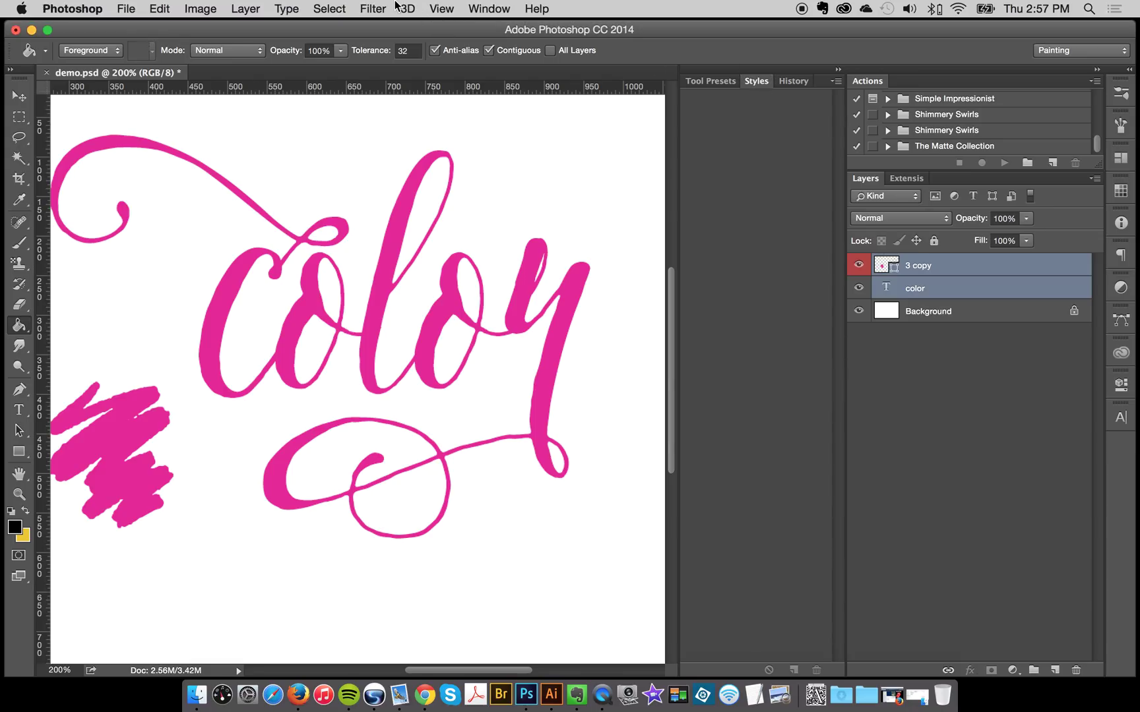
{"action": "left_click", "coordinate": [451, 9]}
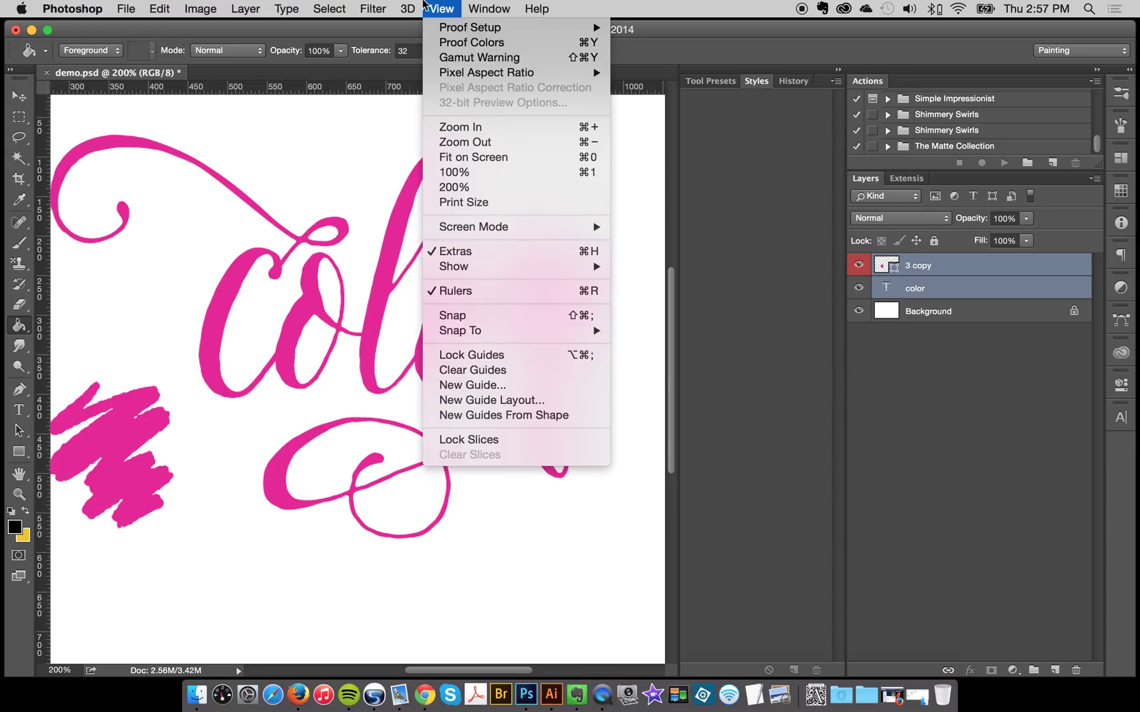
{"action": "mouse_move", "coordinate": [489, 9]}
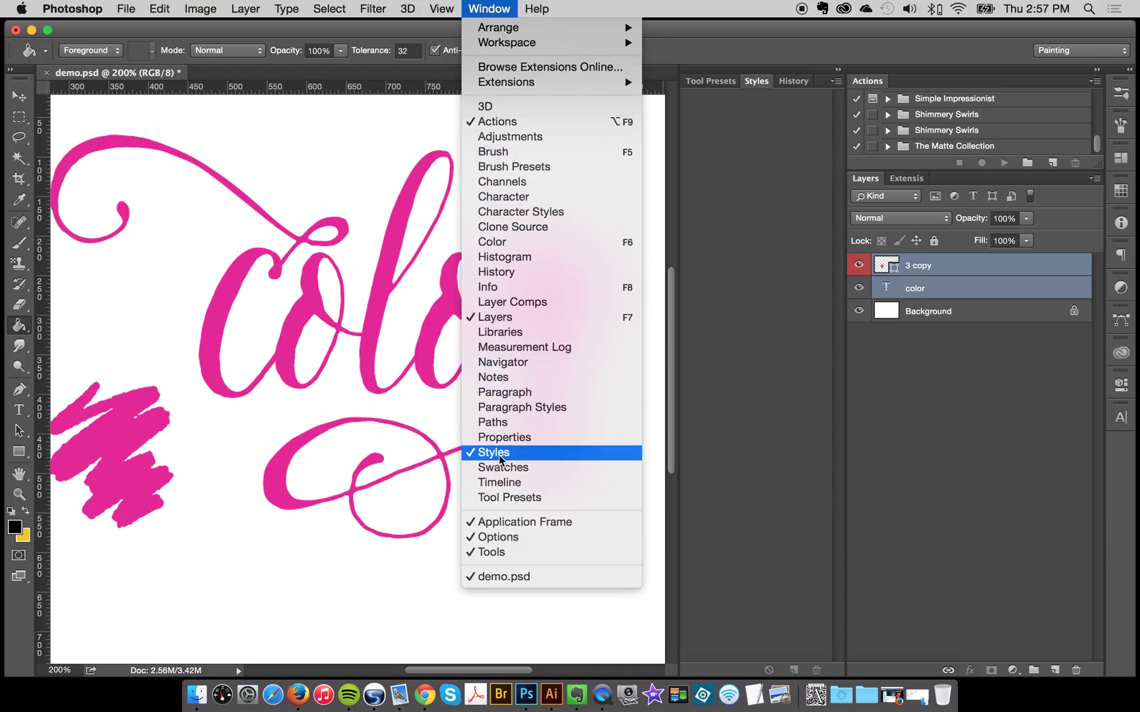
{"action": "left_click", "coordinate": [562, 132]}
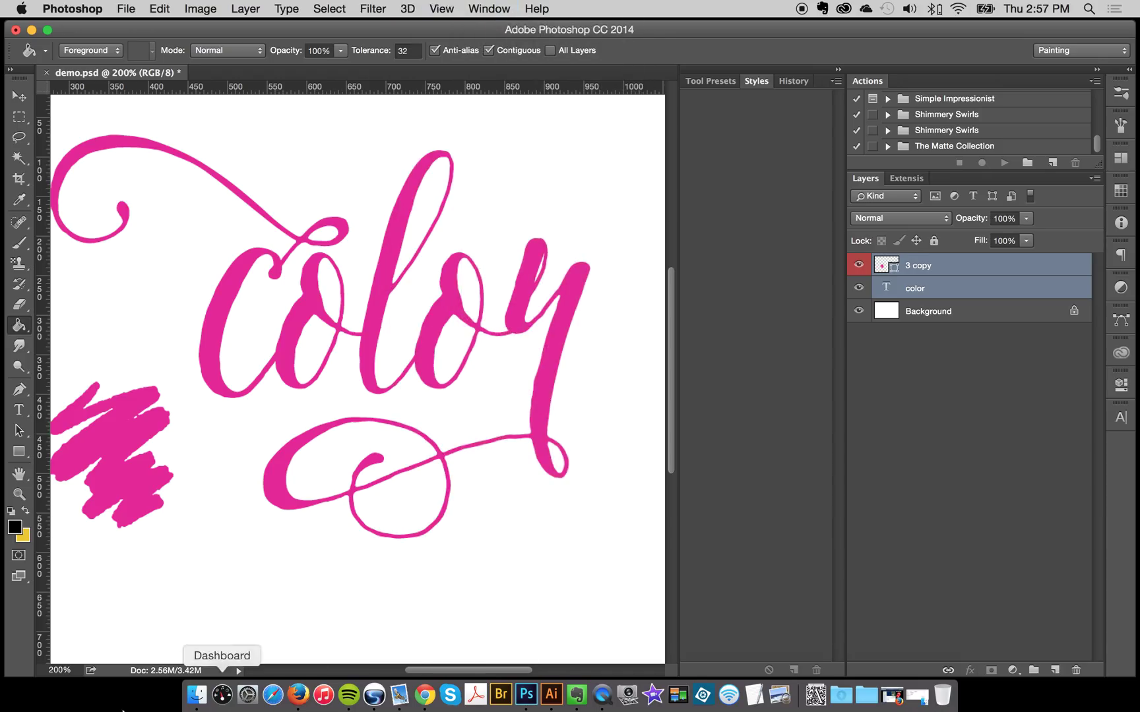
Load Shimmery Swirls Print.asl by dragging it from the Shimmery Swirls folder onto Photoshop.
{"action": "left_click", "coordinate": [198, 695]}
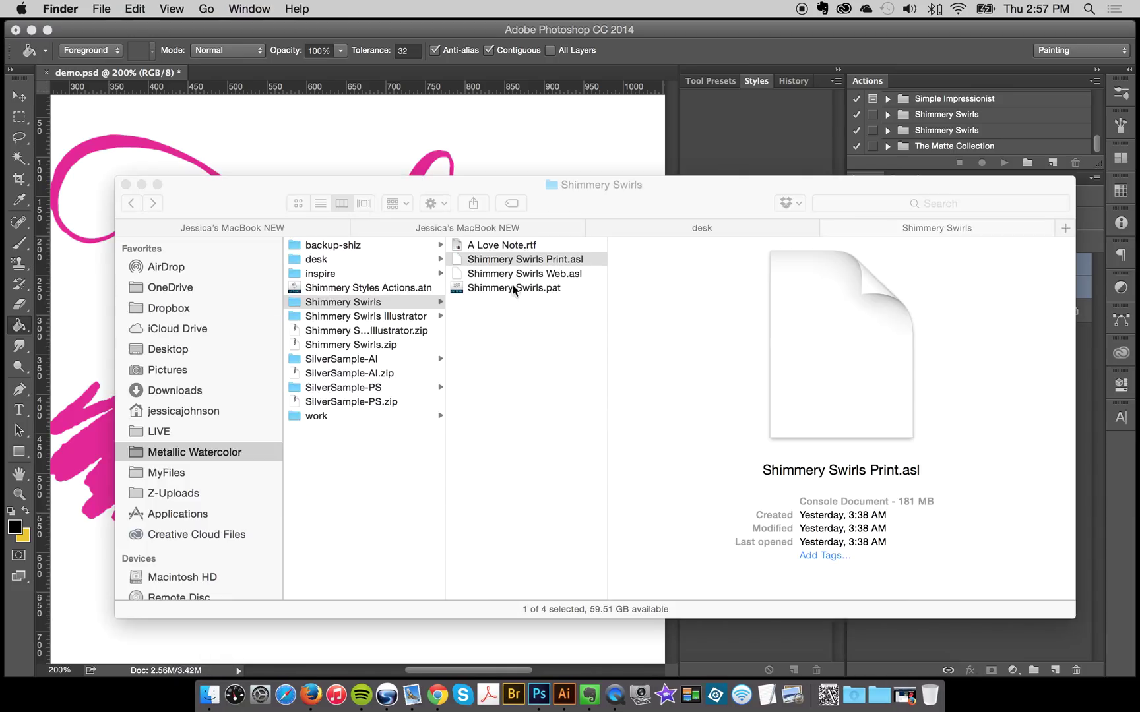
{"action": "left_click", "coordinate": [526, 262]}
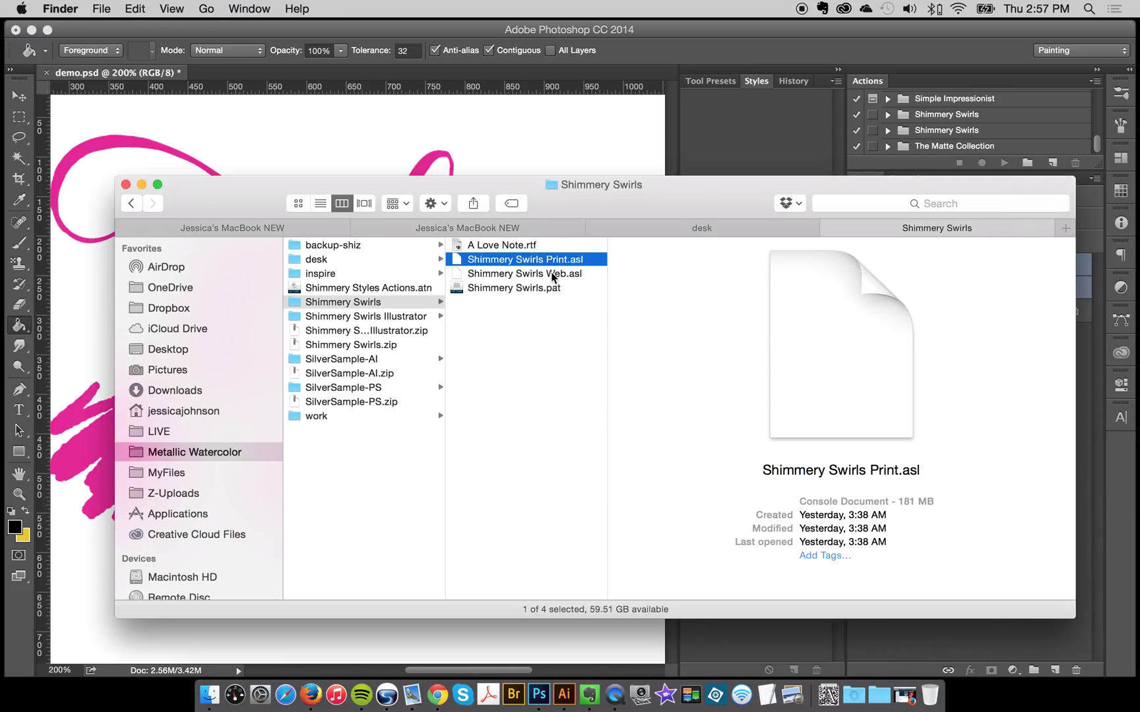
{"action": "left_click_drag", "start_coordinate": [535, 263], "coordinate": [548, 692]}
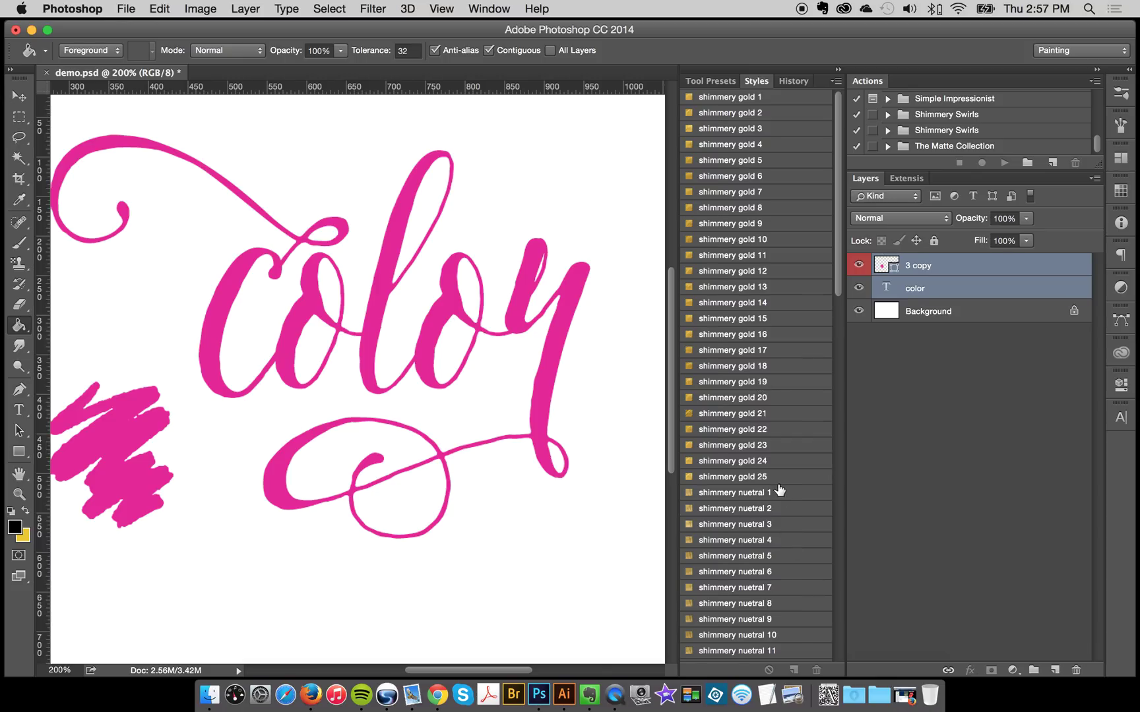
Open the Preset Manager from the Styles panel menu, keeping Preset Type on Styles.
{"action": "scroll", "coordinate": [779, 489], "scroll_direction": "down", "scroll_amount": 15}
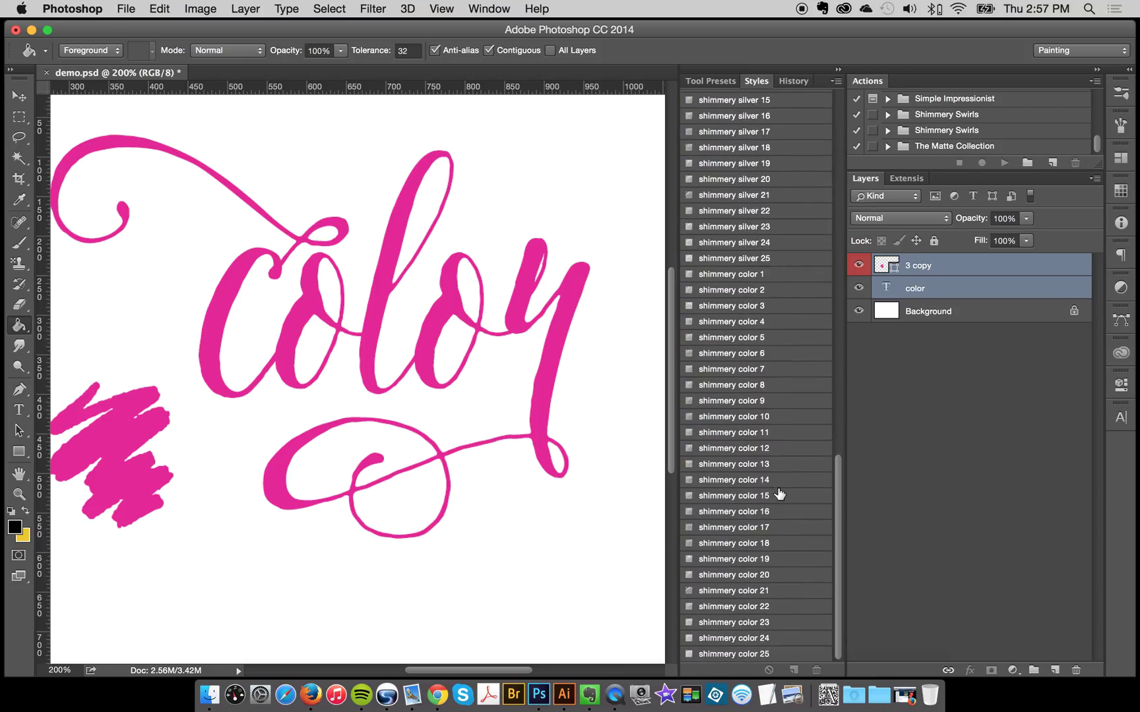
{"action": "left_click", "coordinate": [836, 82]}
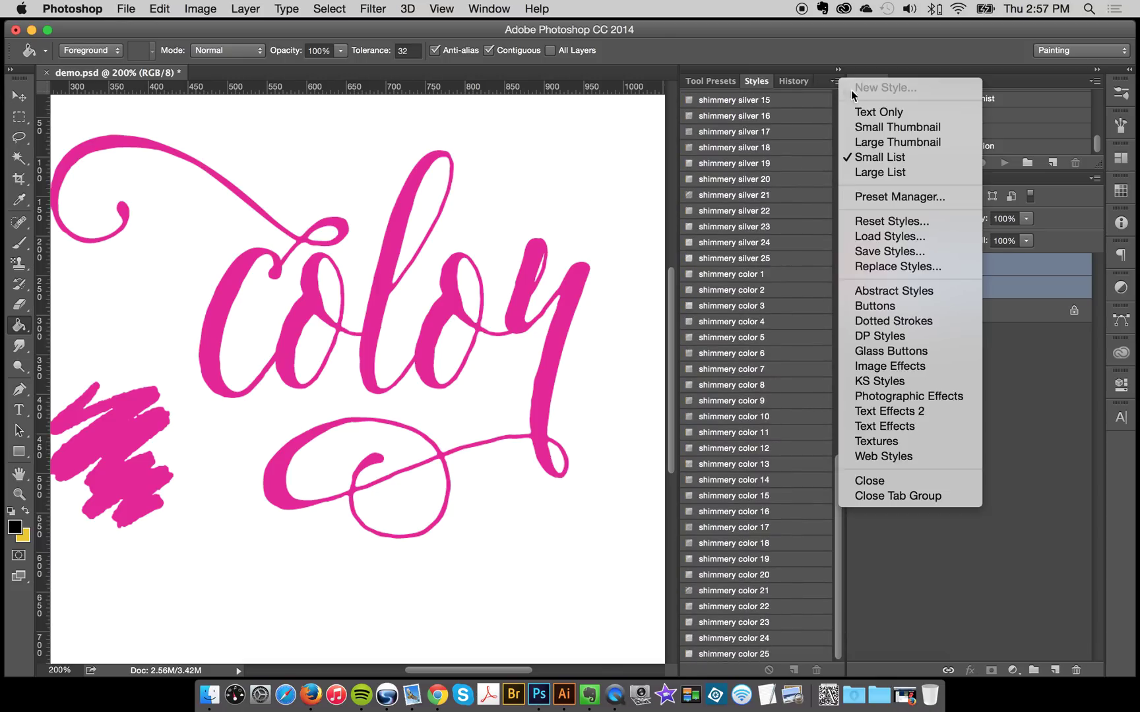
{"action": "left_click", "coordinate": [881, 201]}
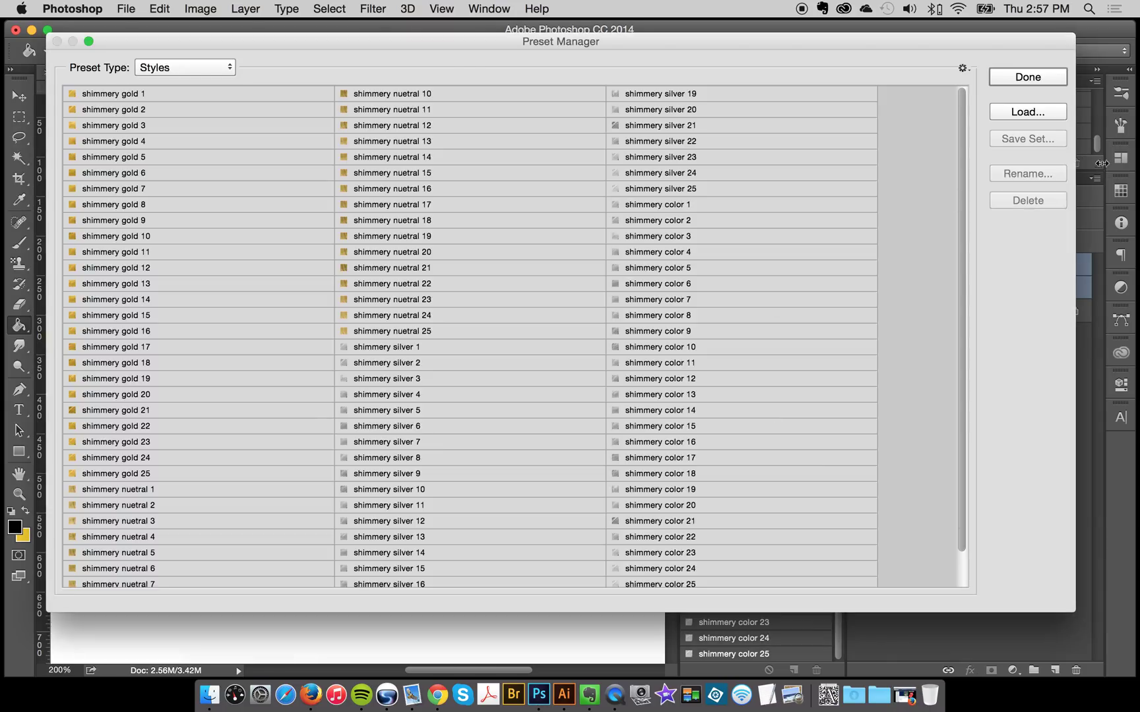
{"action": "left_click", "coordinate": [177, 66]}
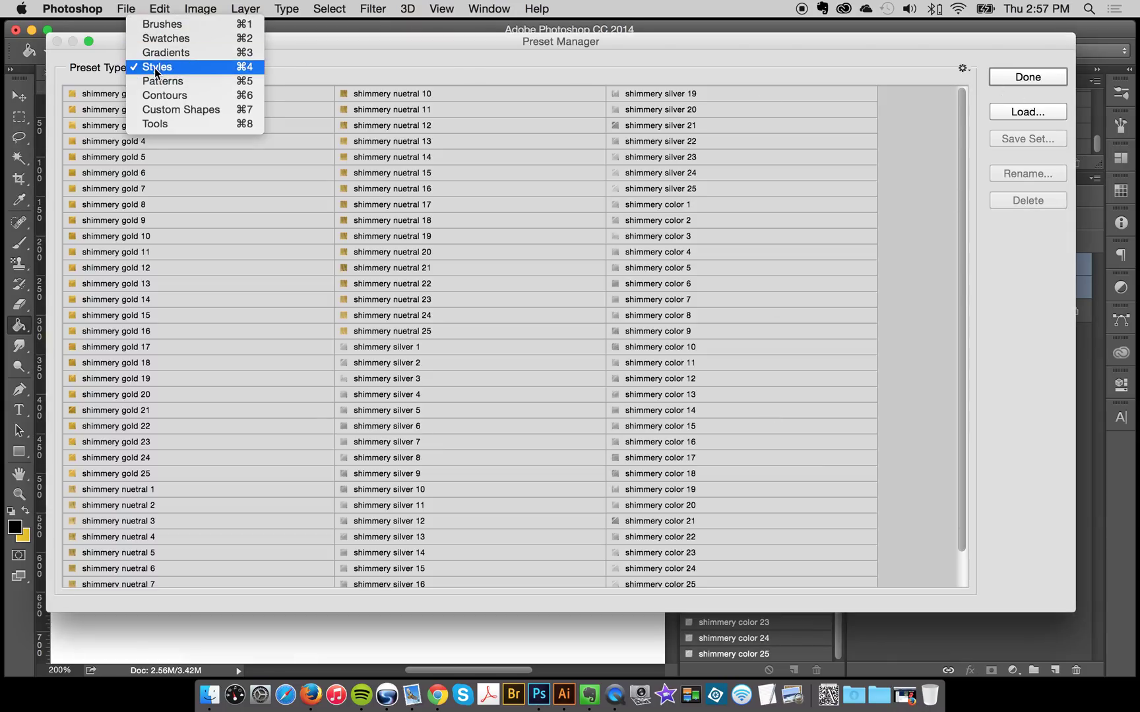
{"action": "left_click", "coordinate": [176, 66]}
Load Shimmery Swirls Web.asl and review the added shimmery web styles.
{"action": "left_click", "coordinate": [1042, 111]}
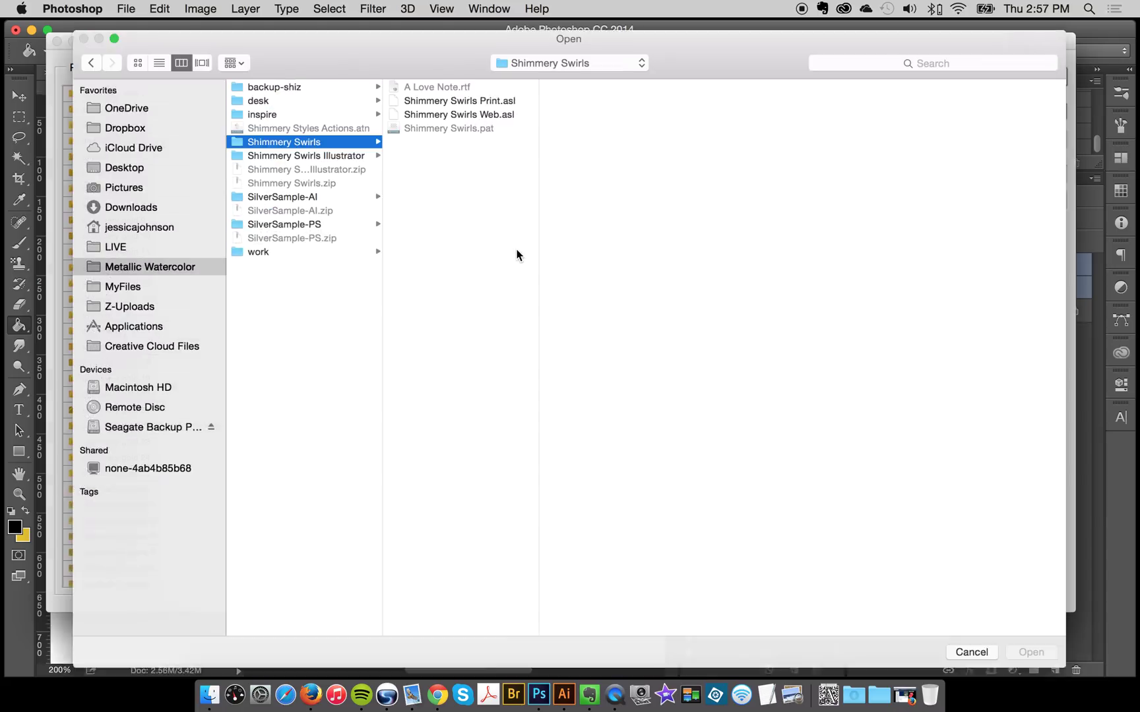
{"action": "left_click", "coordinate": [471, 106]}
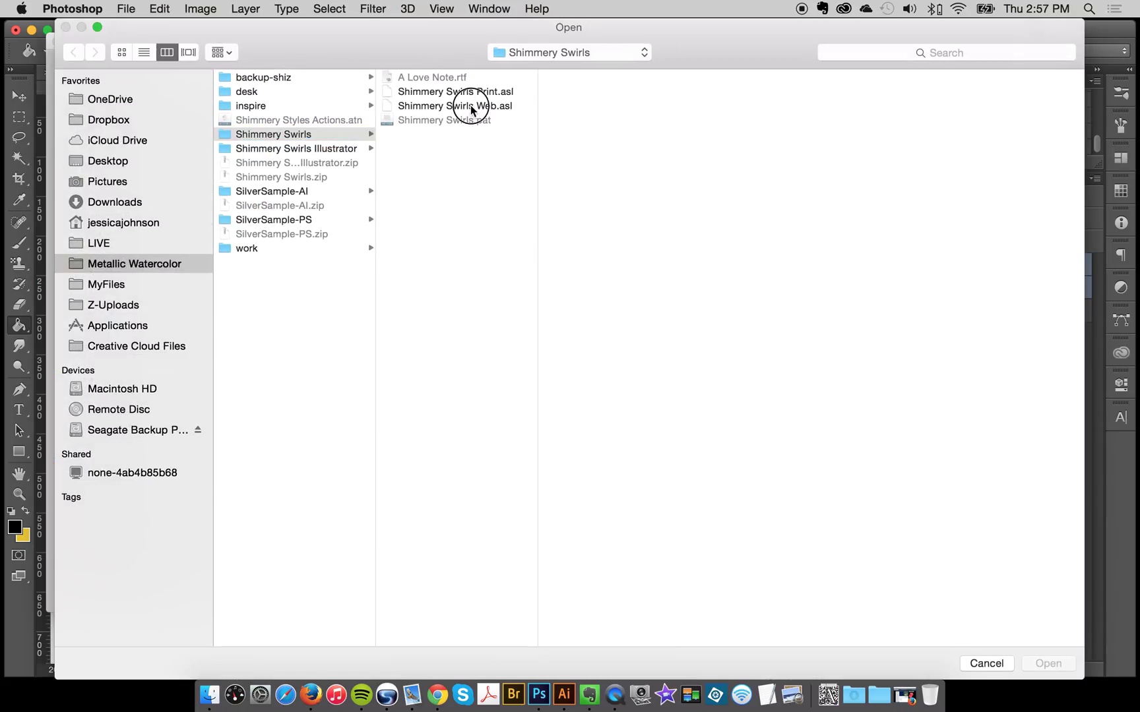
{"action": "left_click", "coordinate": [1062, 663]}
{"action": "scroll", "coordinate": [688, 228], "scroll_direction": "down", "scroll_amount": 10}
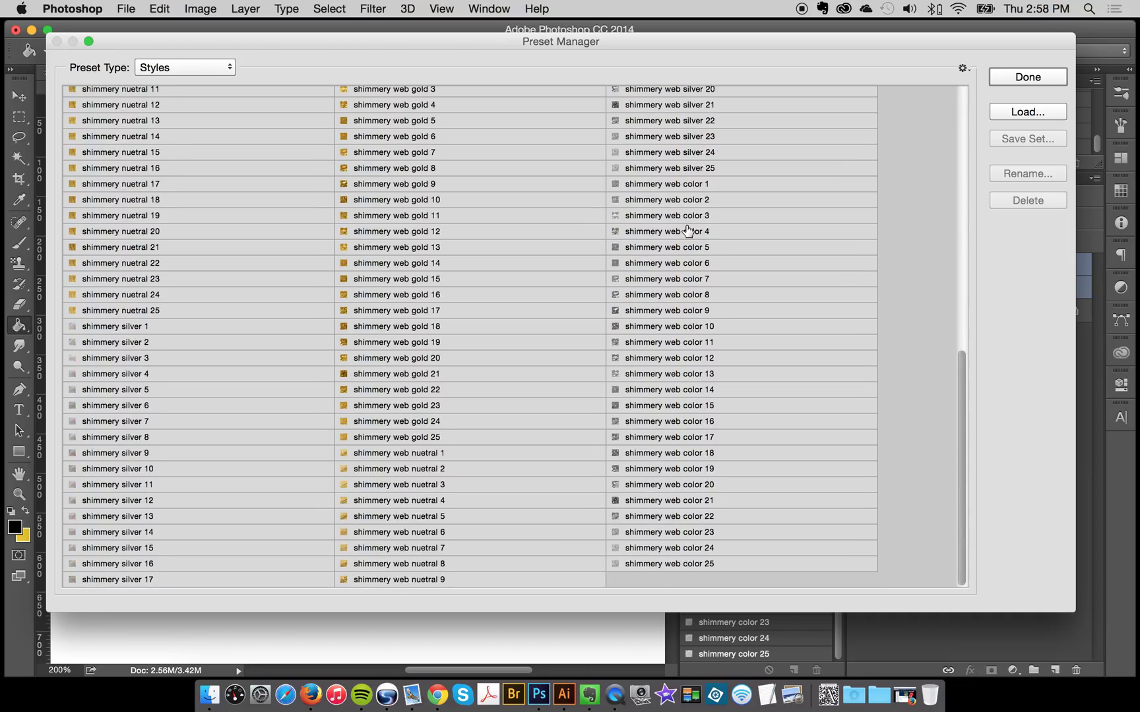
{"action": "scroll", "coordinate": [688, 230], "scroll_direction": "up", "scroll_amount": 4}
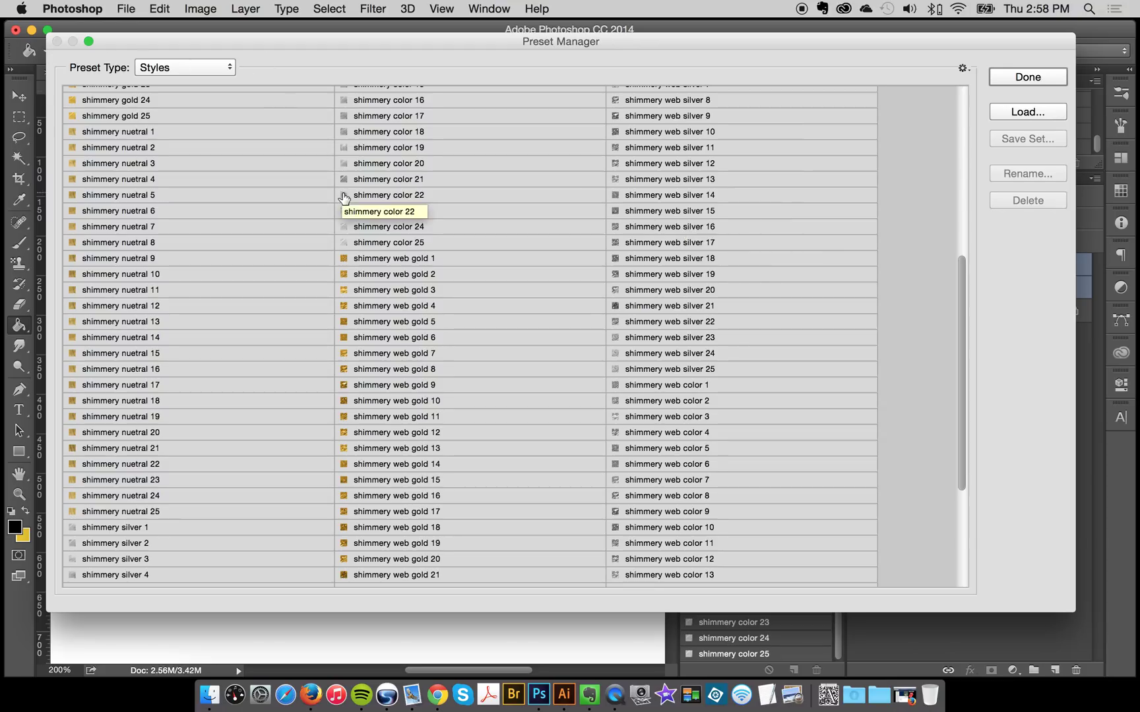
{"action": "scroll", "coordinate": [342, 195], "scroll_direction": "up", "scroll_amount": 1}
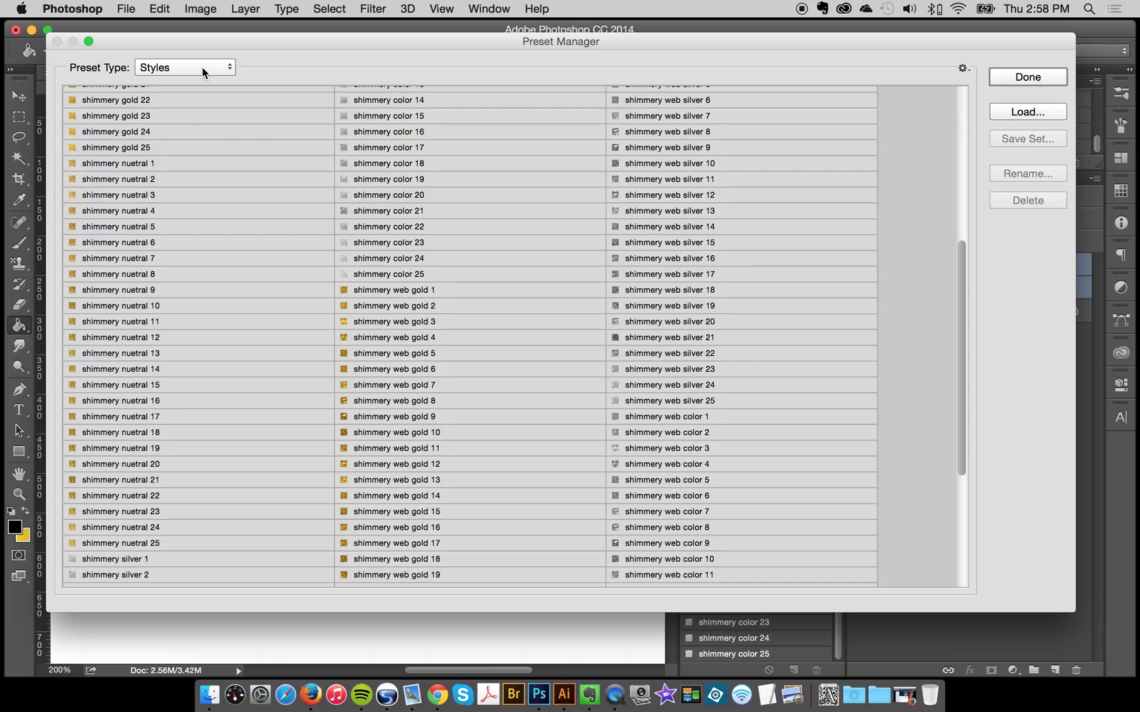
{"action": "left_click", "coordinate": [181, 66]}
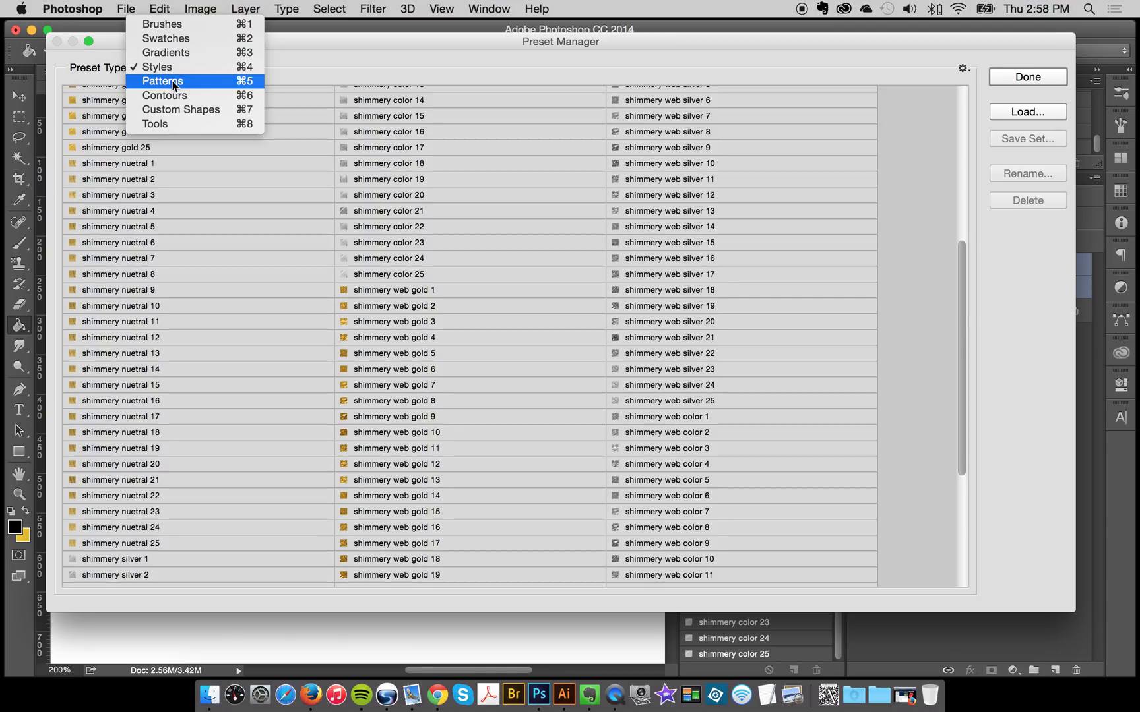
Load Shimmery Swirls.pat as pattern presets, then close the Preset Manager with Done.
{"action": "left_click", "coordinate": [172, 81]}
{"action": "left_click", "coordinate": [1013, 112]}
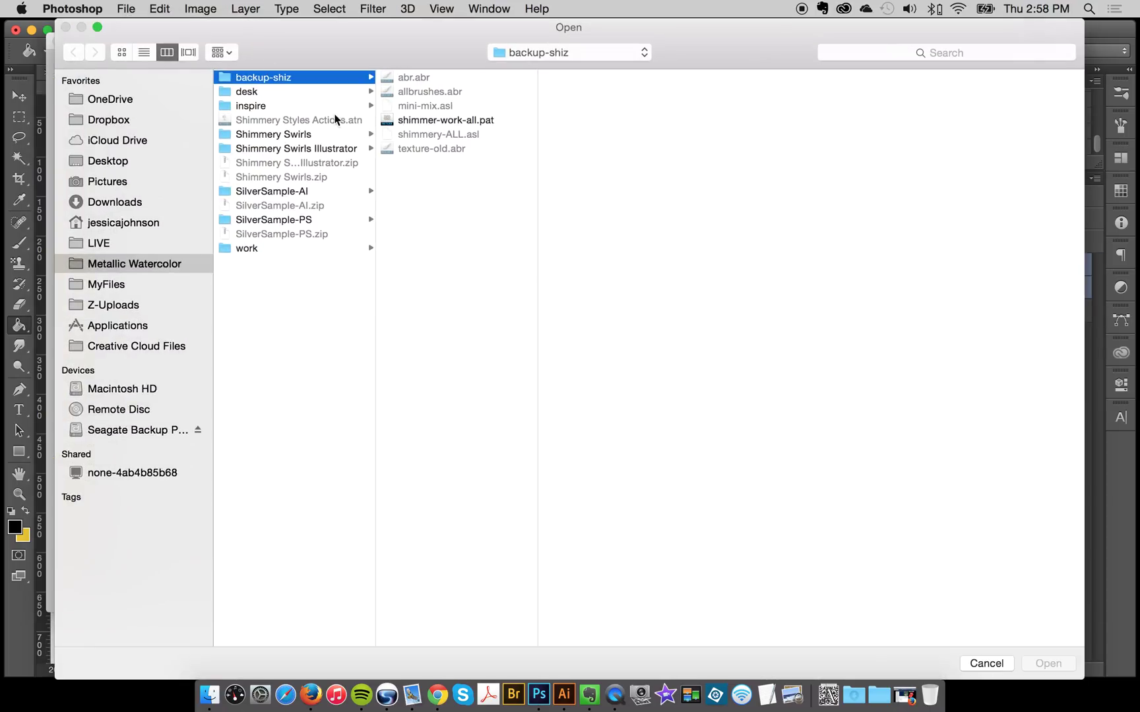
{"action": "left_click", "coordinate": [321, 135]}
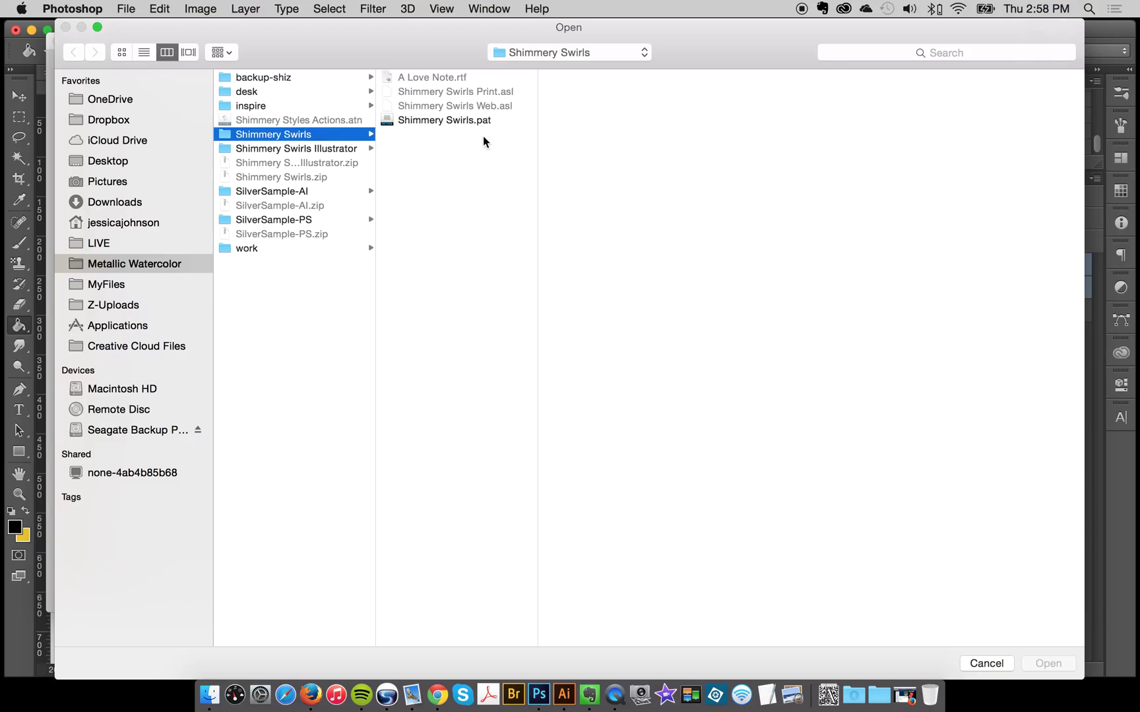
{"action": "left_click", "coordinate": [462, 122]}
{"action": "left_click", "coordinate": [1049, 662]}
{"action": "scroll", "coordinate": [809, 468], "scroll_direction": "down", "scroll_amount": 15}
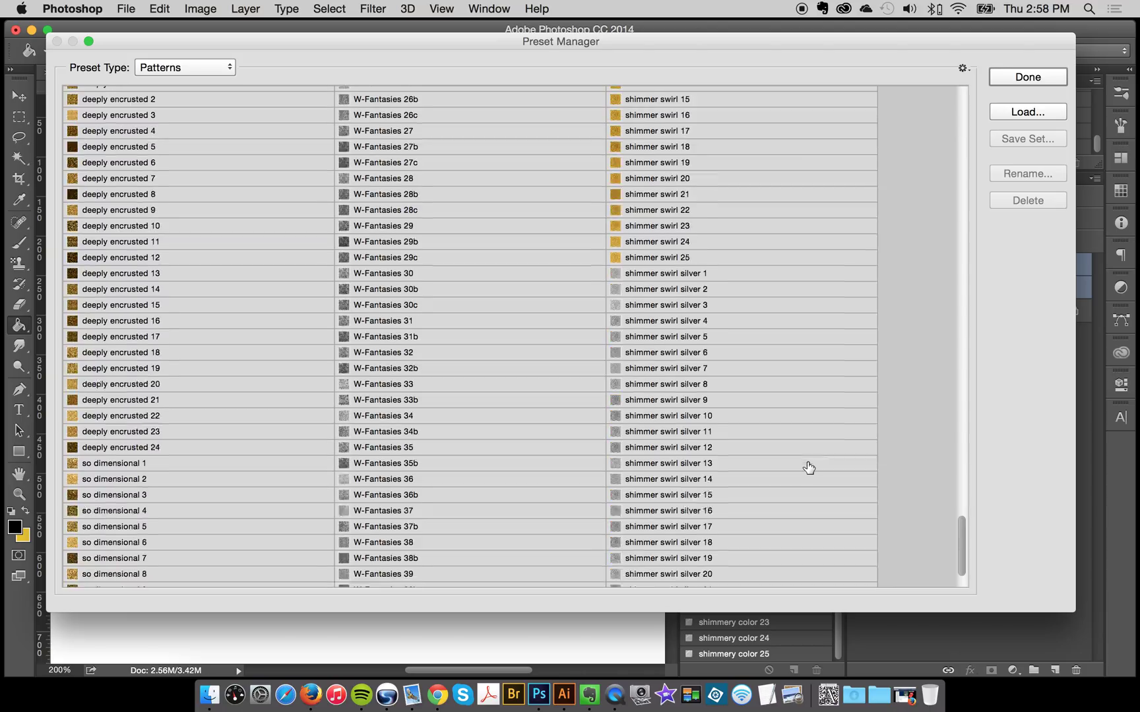
{"action": "left_click", "coordinate": [1027, 78]}
Choose the Move tool, browse the loaded shimmery styles, and select the color text layer.
{"action": "scroll", "coordinate": [635, 198], "scroll_direction": "up", "scroll_amount": 3}
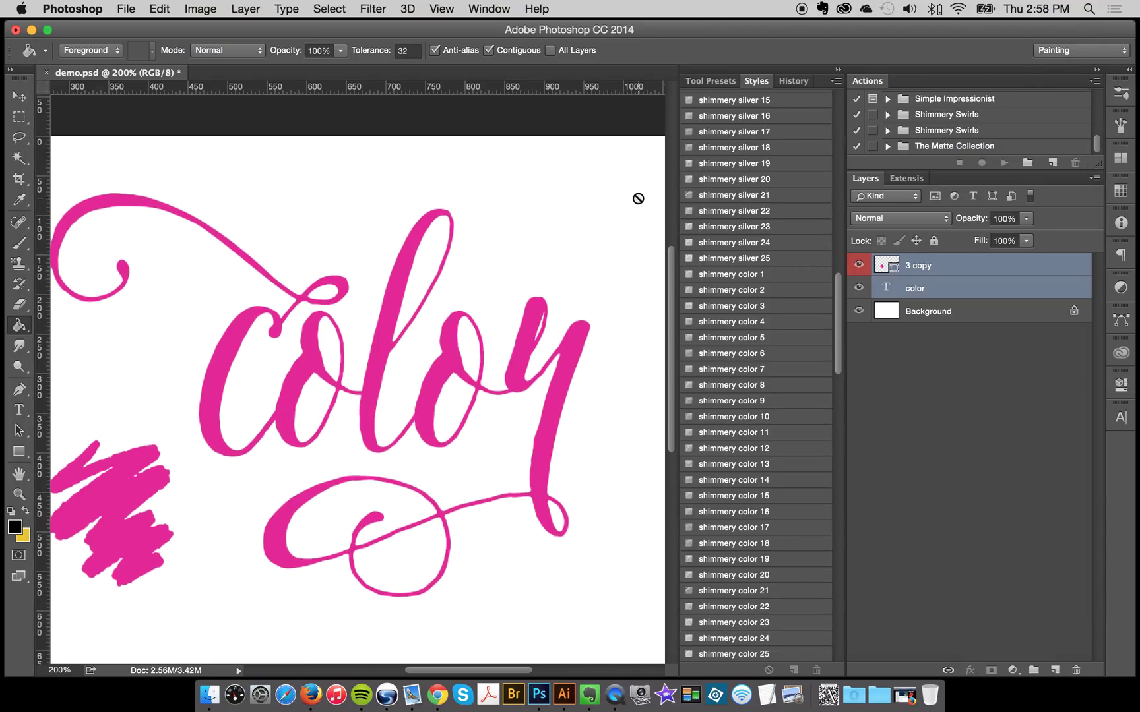
{"action": "left_click", "coordinate": [17, 96]}
{"action": "scroll", "coordinate": [758, 264], "scroll_direction": "up", "scroll_amount": 10}
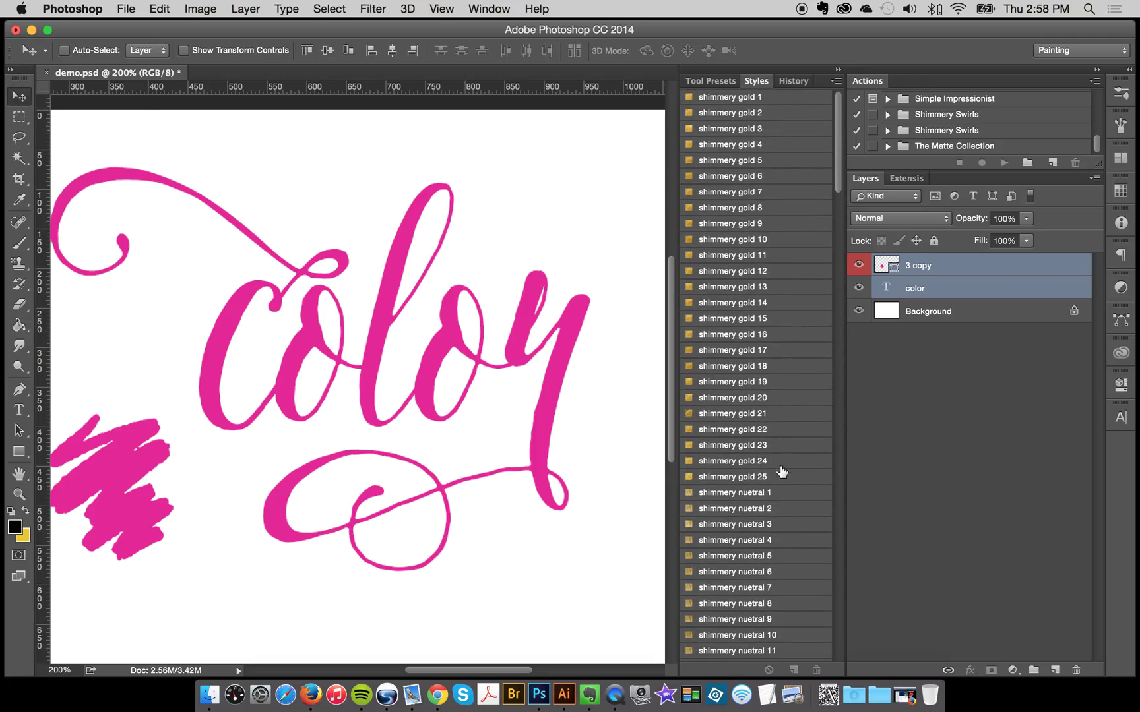
{"action": "scroll", "coordinate": [764, 302], "scroll_direction": "down", "scroll_amount": 5}
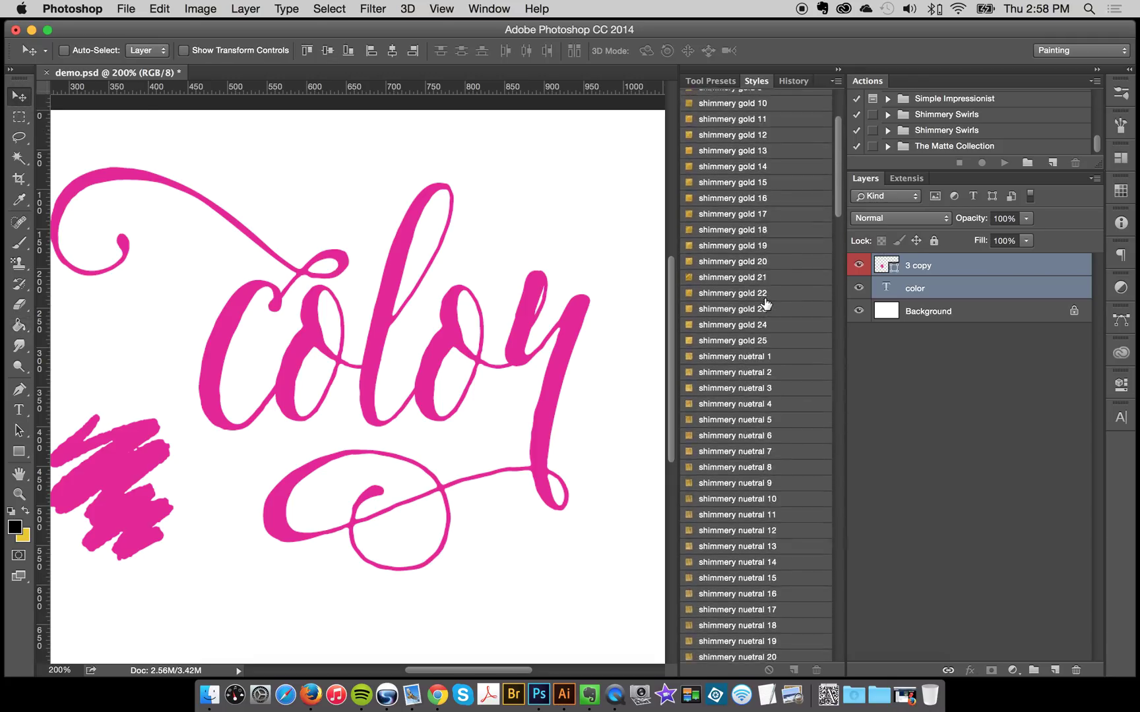
{"action": "scroll", "coordinate": [742, 400], "scroll_direction": "down", "scroll_amount": 20}
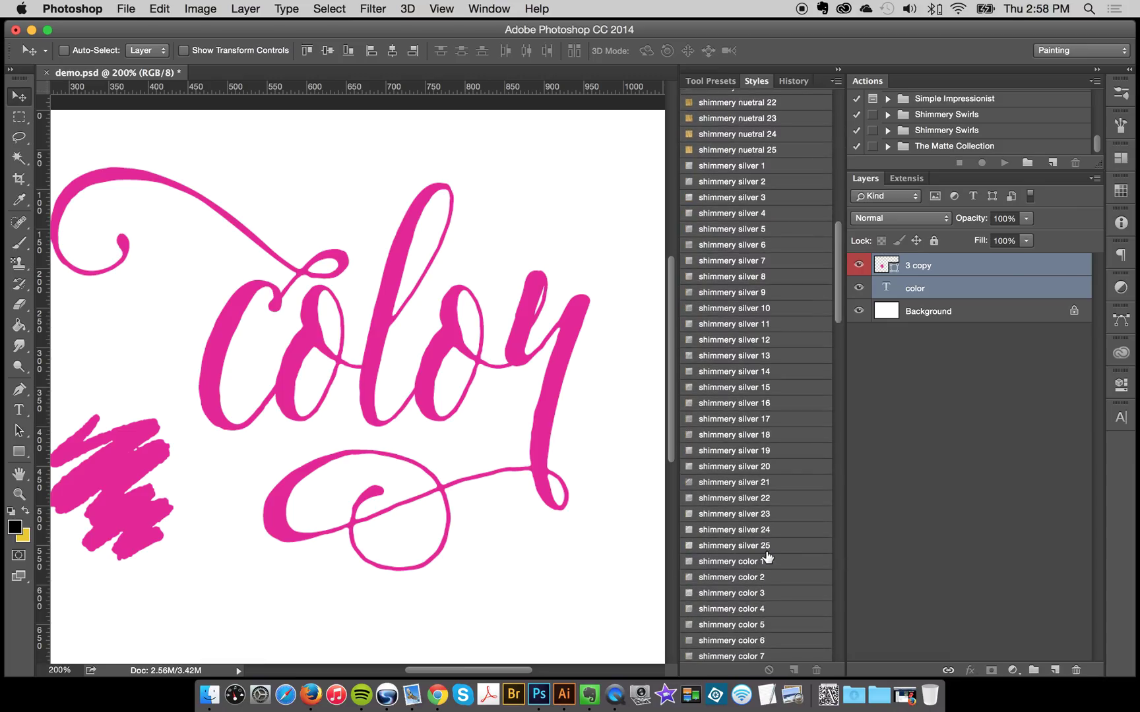
{"action": "scroll", "coordinate": [777, 546], "scroll_direction": "down", "scroll_amount": 20}
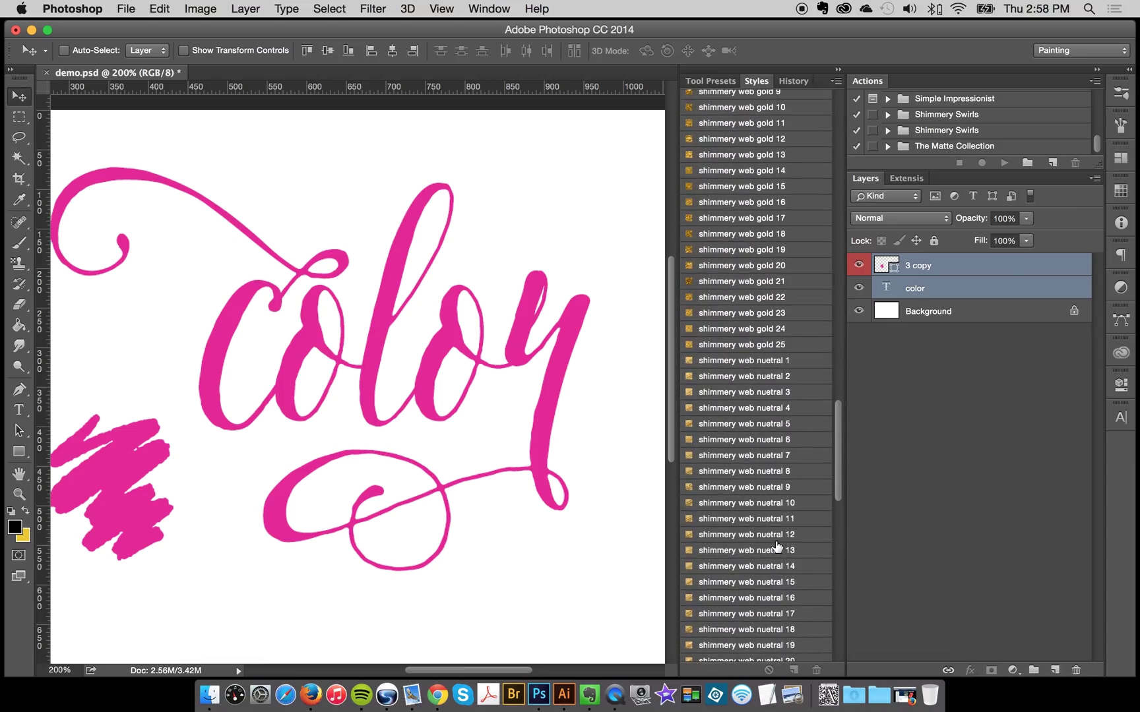
{"action": "scroll", "coordinate": [777, 544], "scroll_direction": "up", "scroll_amount": 5}
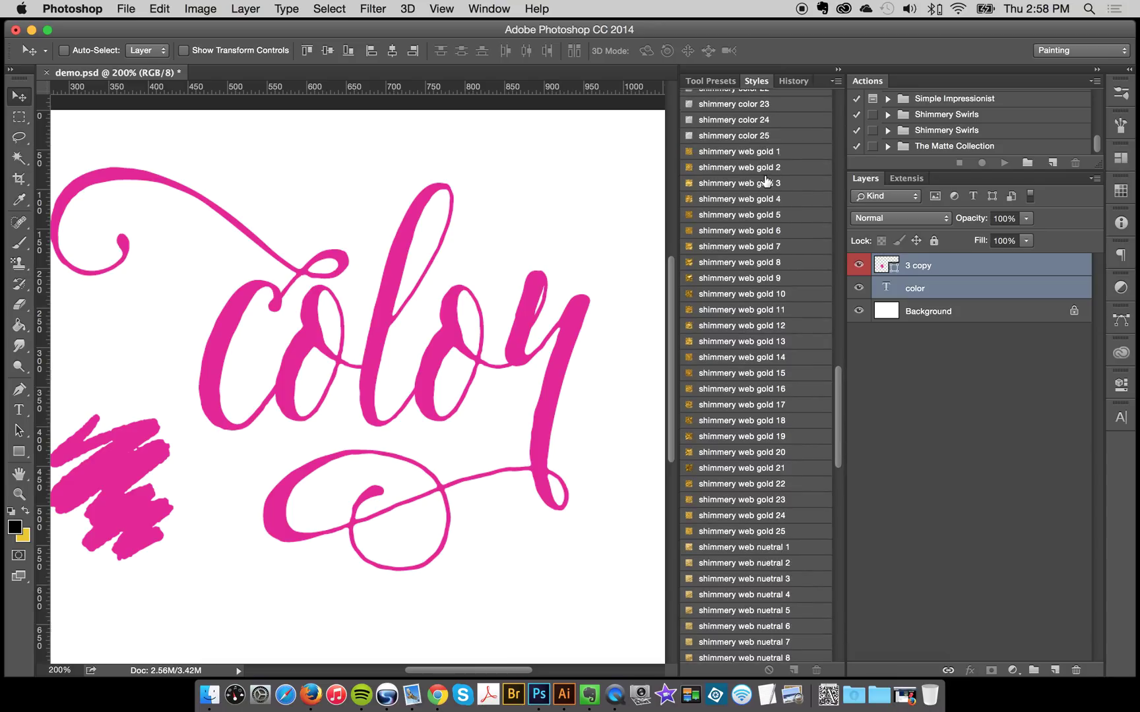
{"action": "left_click", "coordinate": [925, 290]}
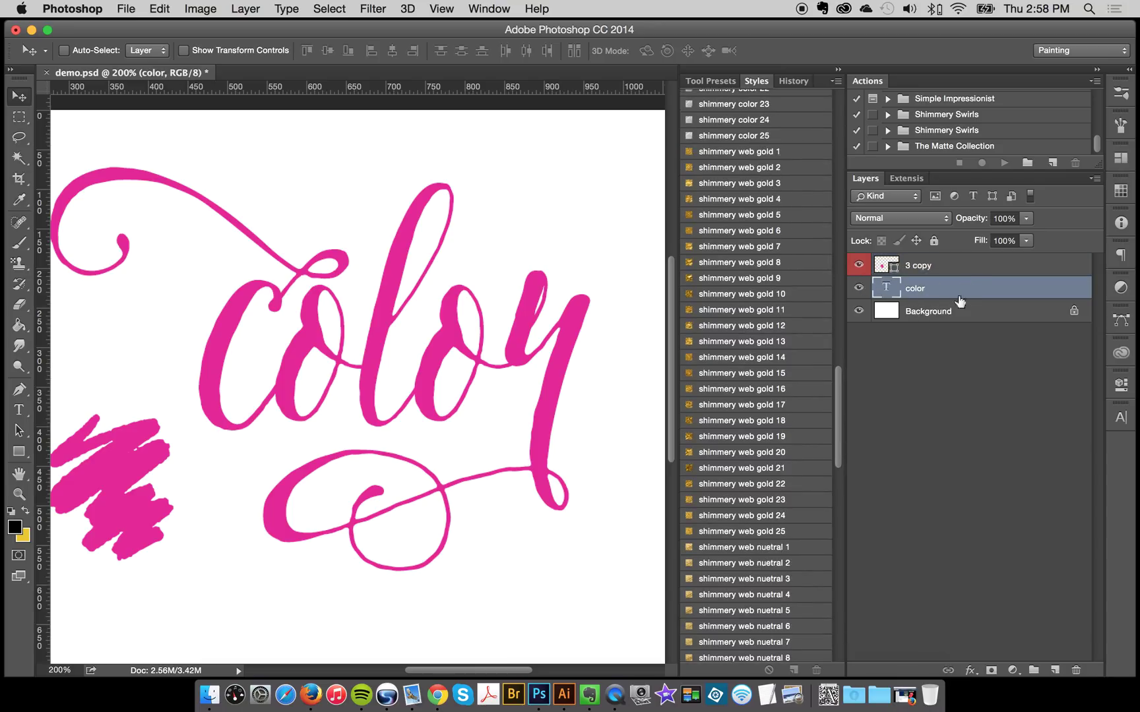
Toggle the color lettering's visibility, then try several shimmery gold styles on it.
{"action": "left_click", "coordinate": [858, 288]}
{"action": "left_click", "coordinate": [857, 288]}
{"action": "left_click", "coordinate": [740, 156]}
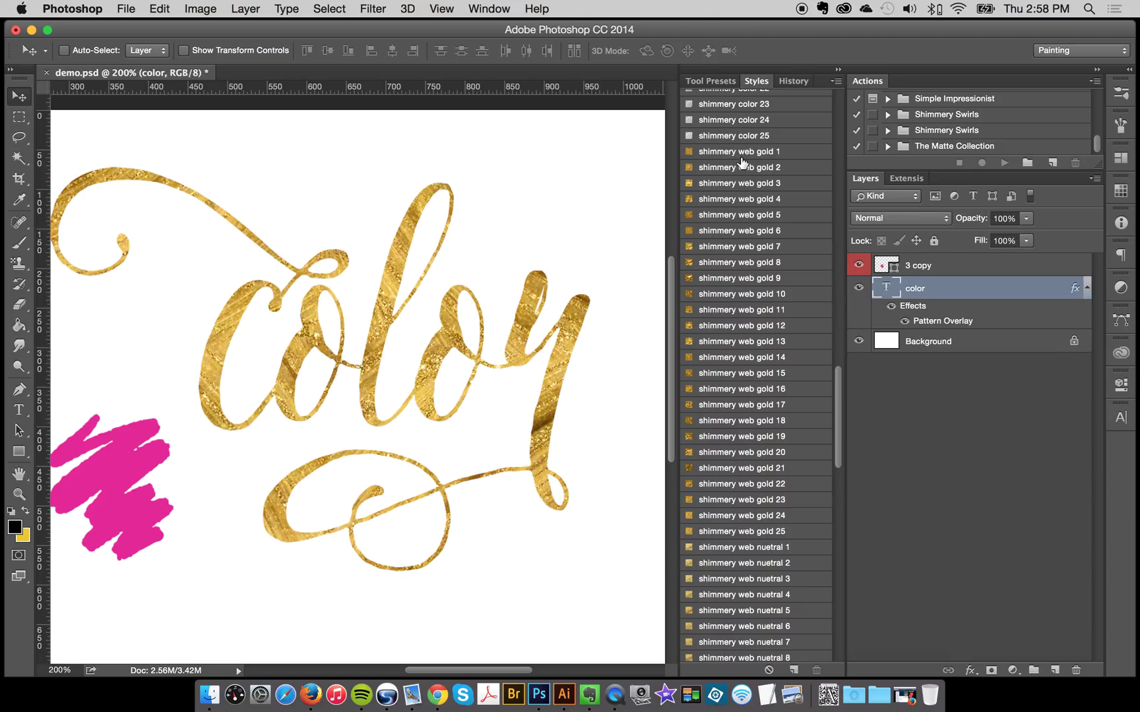
{"action": "left_click", "coordinate": [740, 215]}
{"action": "left_click", "coordinate": [759, 278]}
{"action": "left_click", "coordinate": [759, 339]}
{"action": "left_click", "coordinate": [762, 408]}
{"action": "left_click", "coordinate": [766, 491]}
{"action": "left_click", "coordinate": [755, 565]}
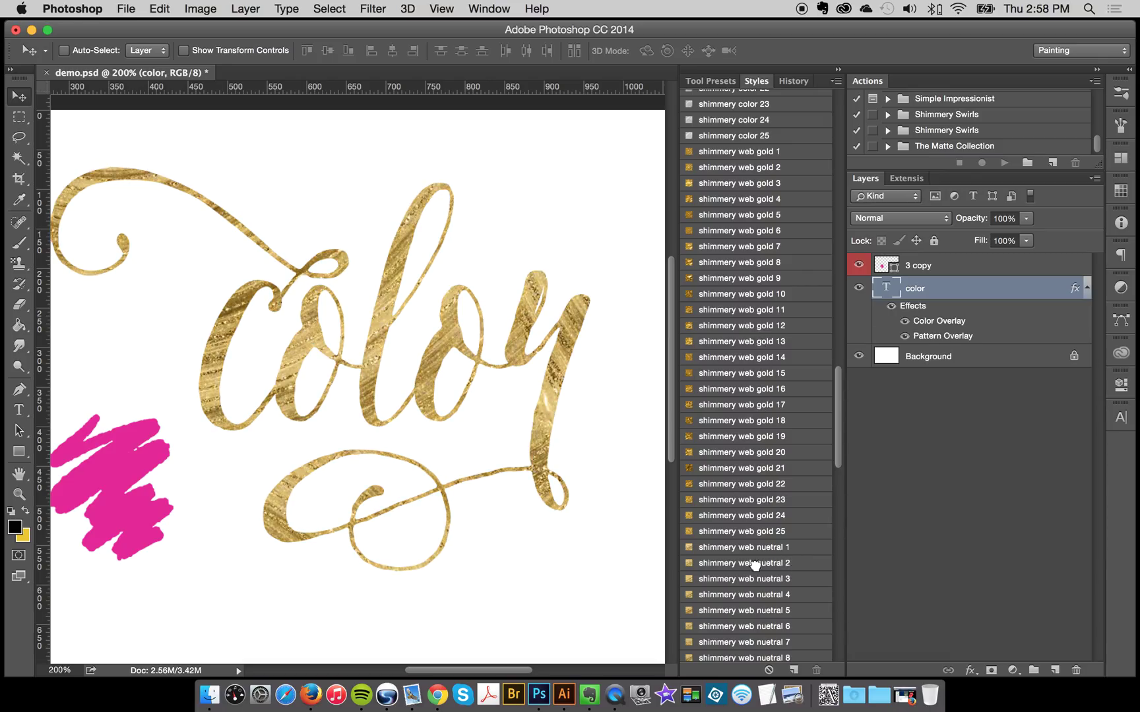
Try the nuetral 16 and 20 styles, then silver shimmery styles on the lettering.
{"action": "scroll", "coordinate": [743, 420], "scroll_direction": "down", "scroll_amount": 10}
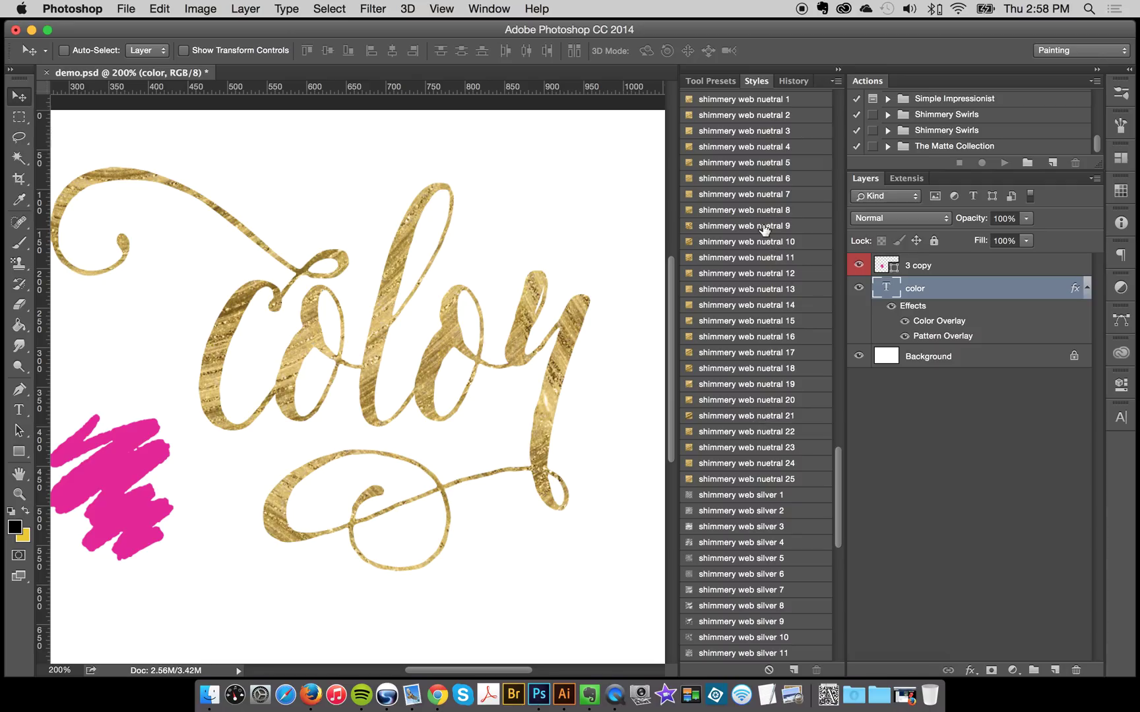
{"action": "left_click", "coordinate": [756, 341]}
{"action": "left_click", "coordinate": [762, 401]}
{"action": "scroll", "coordinate": [778, 536], "scroll_direction": "down", "scroll_amount": 5}
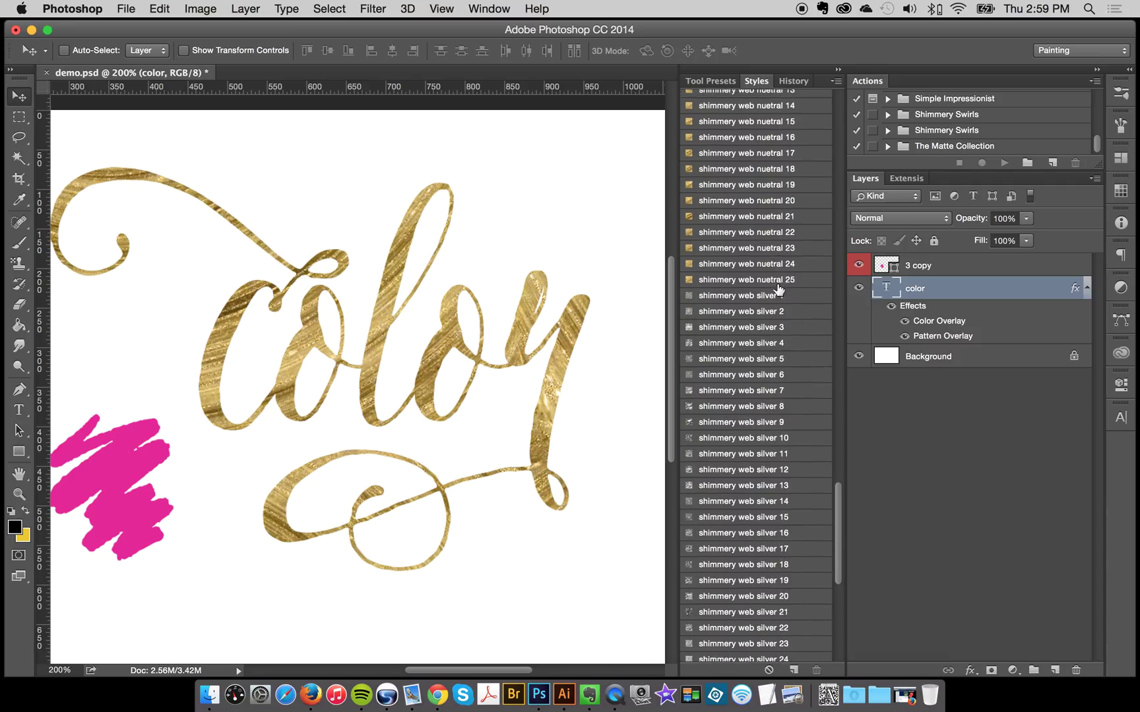
{"action": "left_click", "coordinate": [758, 324]}
{"action": "scroll", "coordinate": [765, 515], "scroll_direction": "down", "scroll_amount": 8}
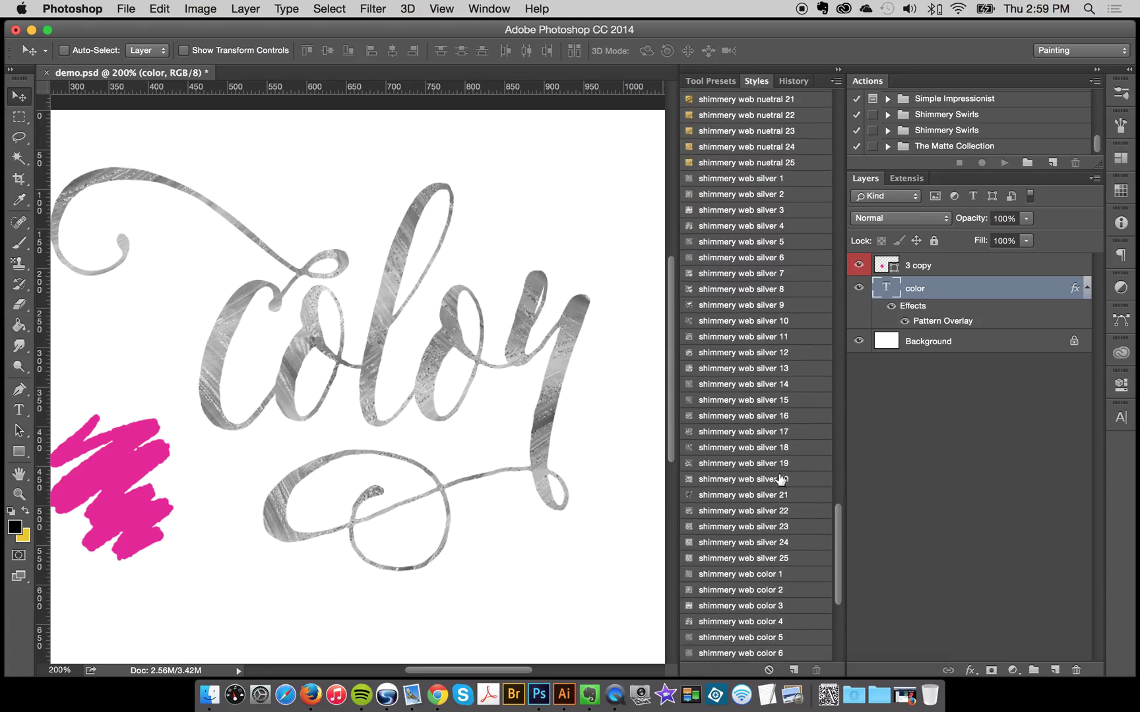
{"action": "left_click", "coordinate": [763, 516]}
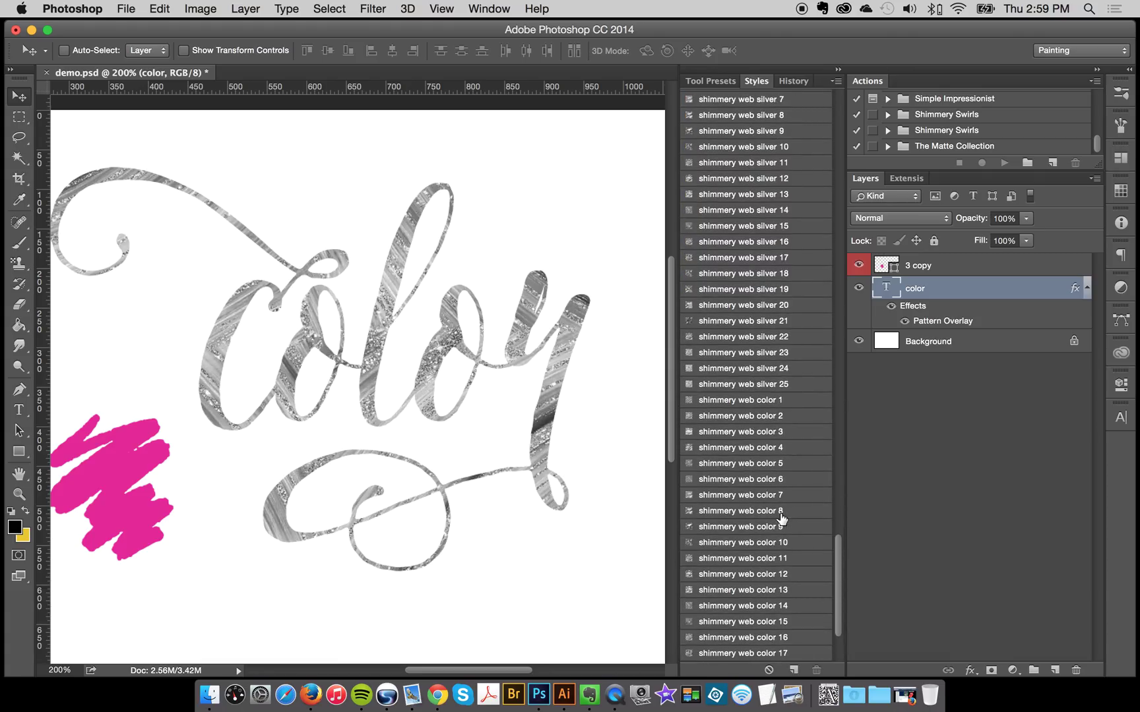
{"action": "scroll", "coordinate": [781, 519], "scroll_direction": "down", "scroll_amount": 4}
Try pink shimmery web color styles, including web color 11, and settle on one.
{"action": "left_click", "coordinate": [759, 292]}
{"action": "left_click", "coordinate": [763, 364]}
{"action": "left_click", "coordinate": [765, 433]}
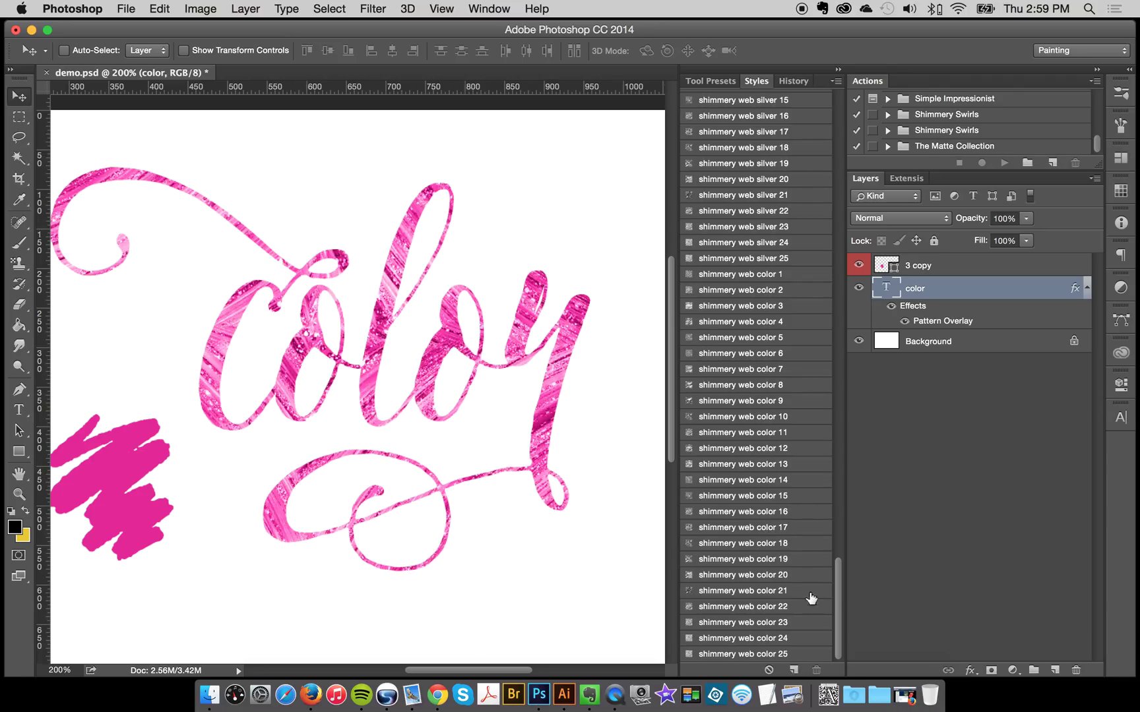
{"action": "left_click", "coordinate": [744, 565]}
{"action": "left_click", "coordinate": [761, 508]}
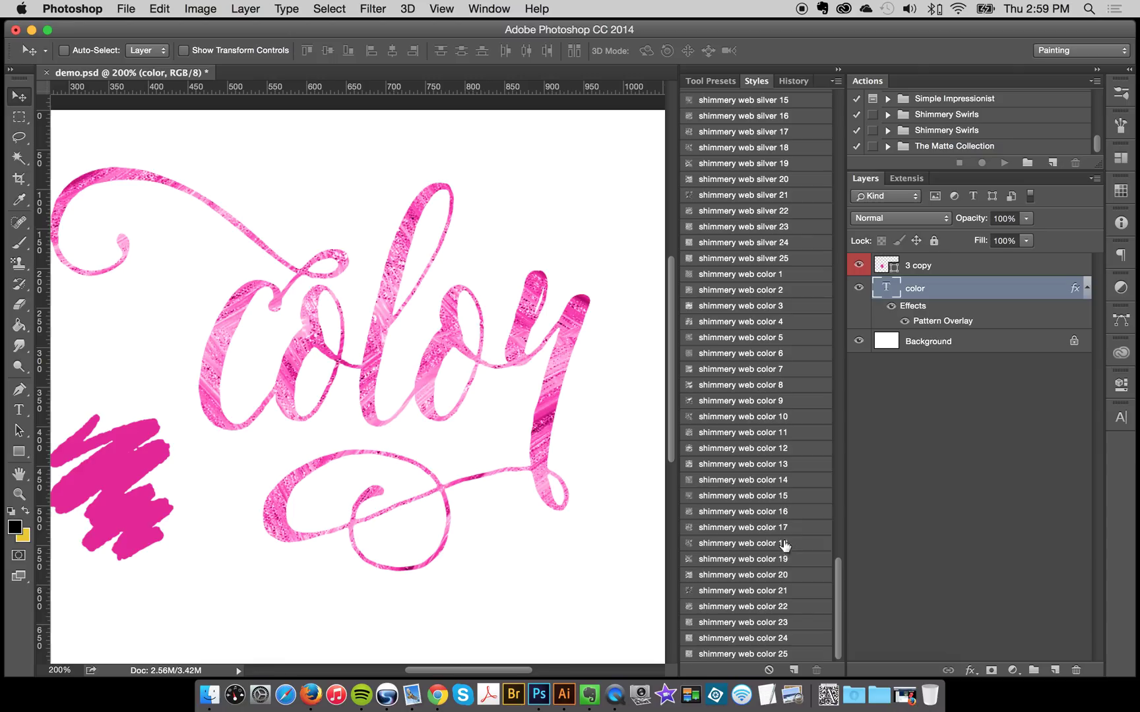
Open the color layer's Pattern Overlay settings and drag the pink swirl pattern into a new position.
{"action": "left_click", "coordinate": [945, 320]}
{"action": "double_click", "coordinate": [945, 321]}
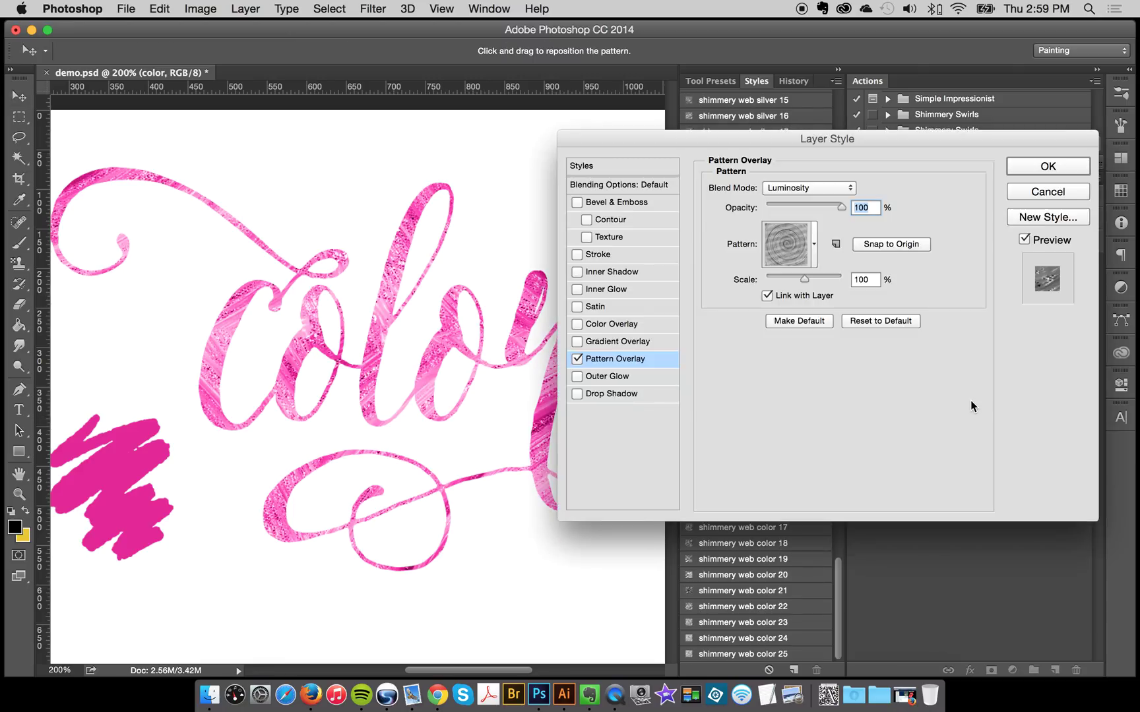
{"action": "left_click_drag", "start_coordinate": [401, 348], "coordinate": [391, 323]}
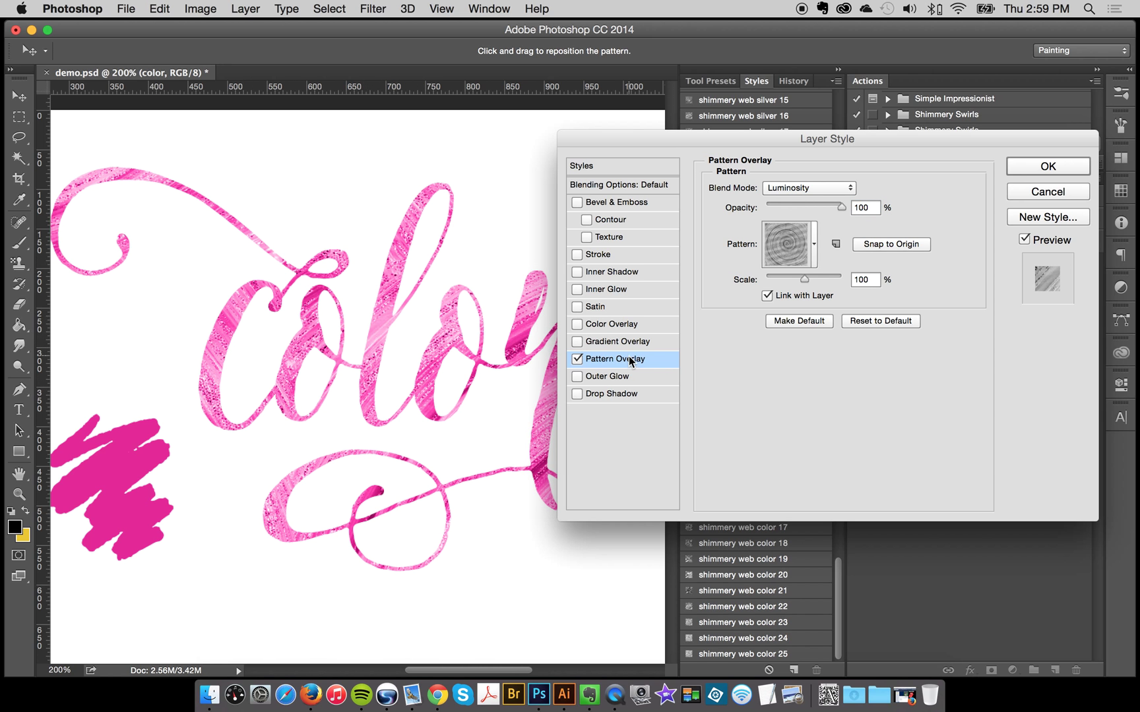
{"action": "left_click_drag", "start_coordinate": [270, 286], "coordinate": [403, 430]}
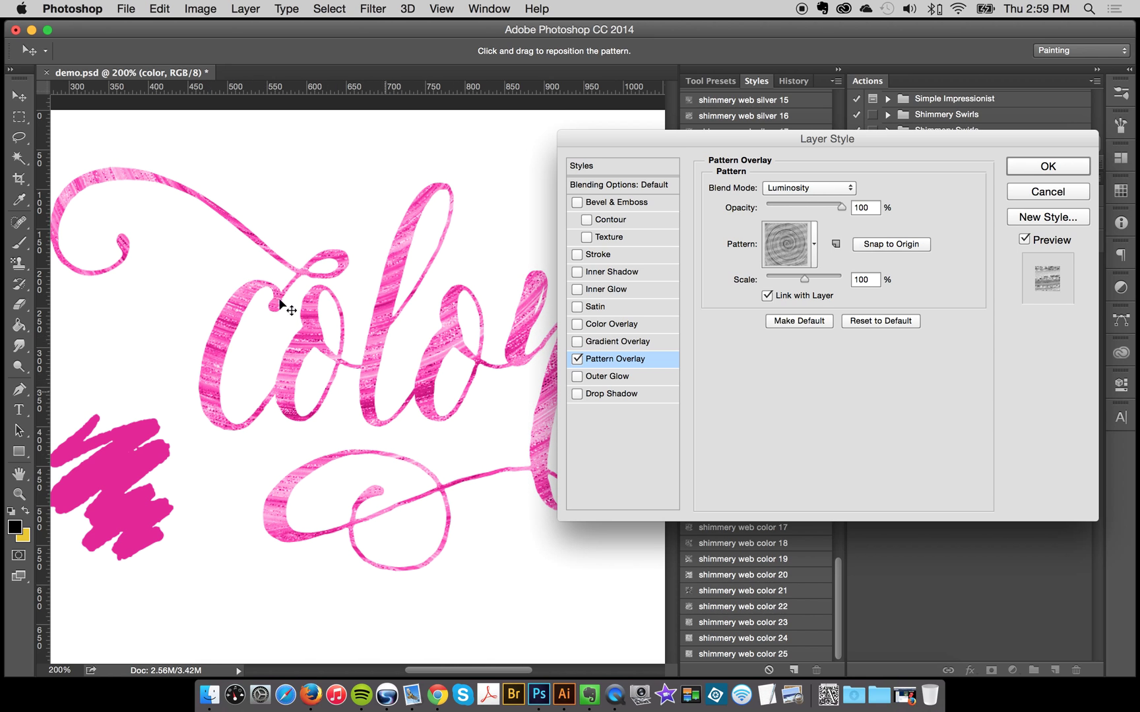
{"action": "left_click_drag", "start_coordinate": [209, 279], "coordinate": [257, 394]}
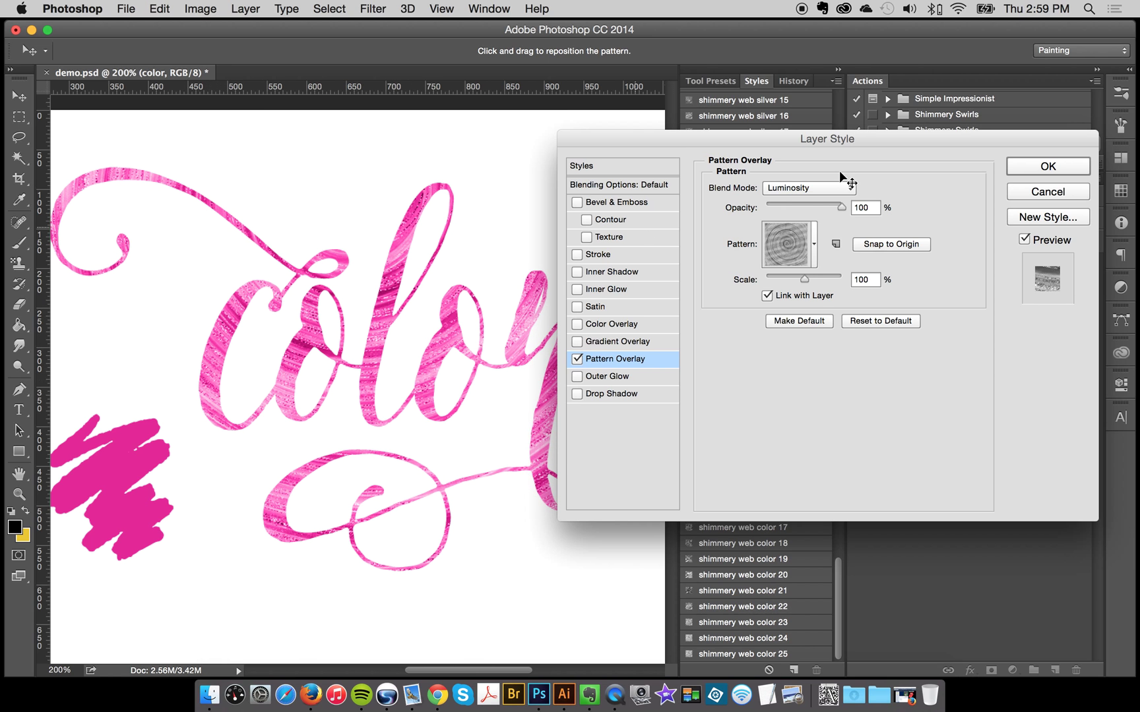
Accept the repositioned Pattern Overlay with OK and select the 3 copy scribble layer.
{"action": "left_click", "coordinate": [1075, 171]}
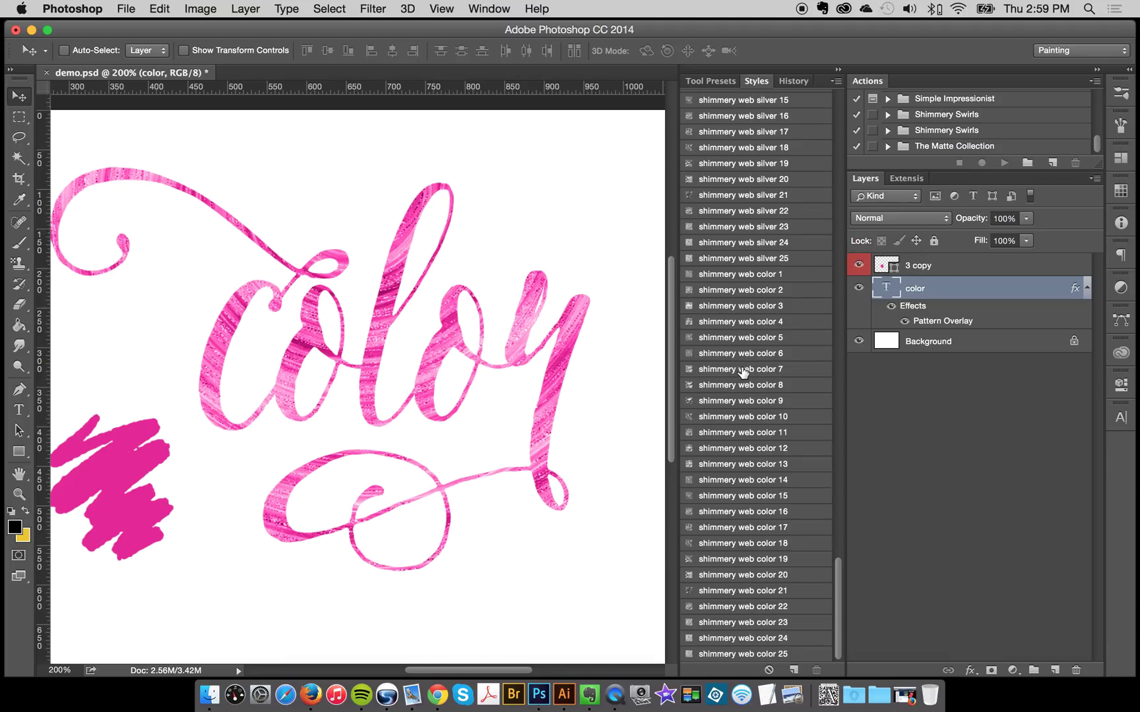
{"action": "left_click", "coordinate": [936, 267]}
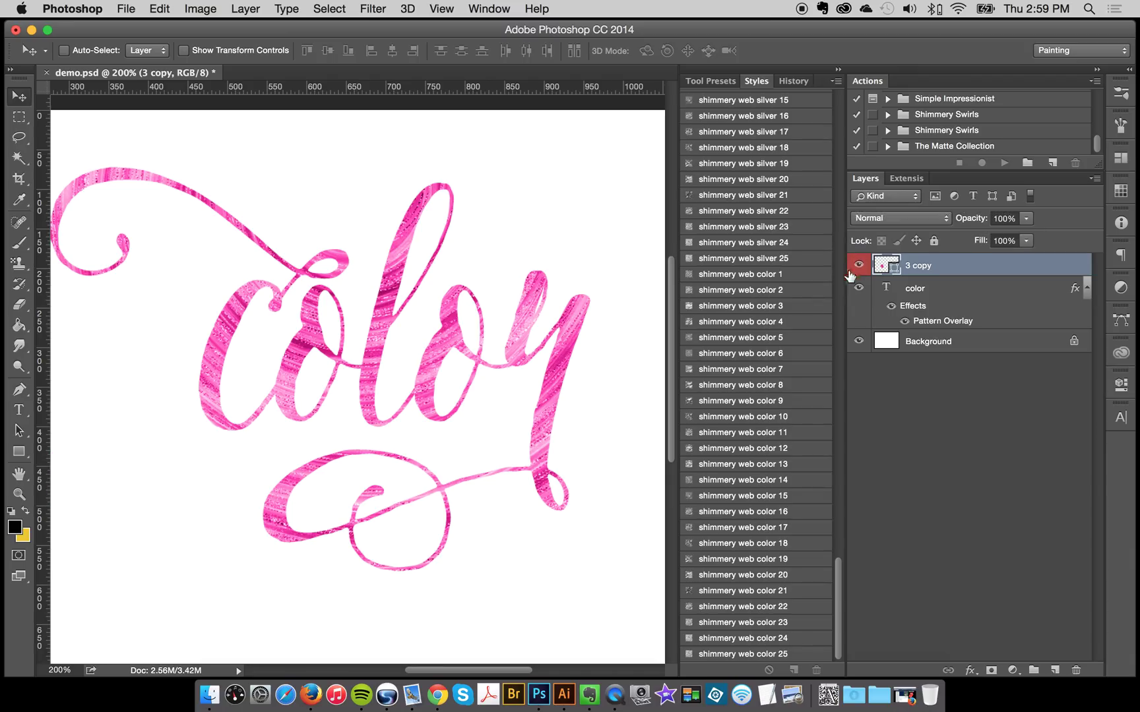
{"action": "scroll", "coordinate": [104, 462], "scroll_direction": "left", "scroll_amount": 3}
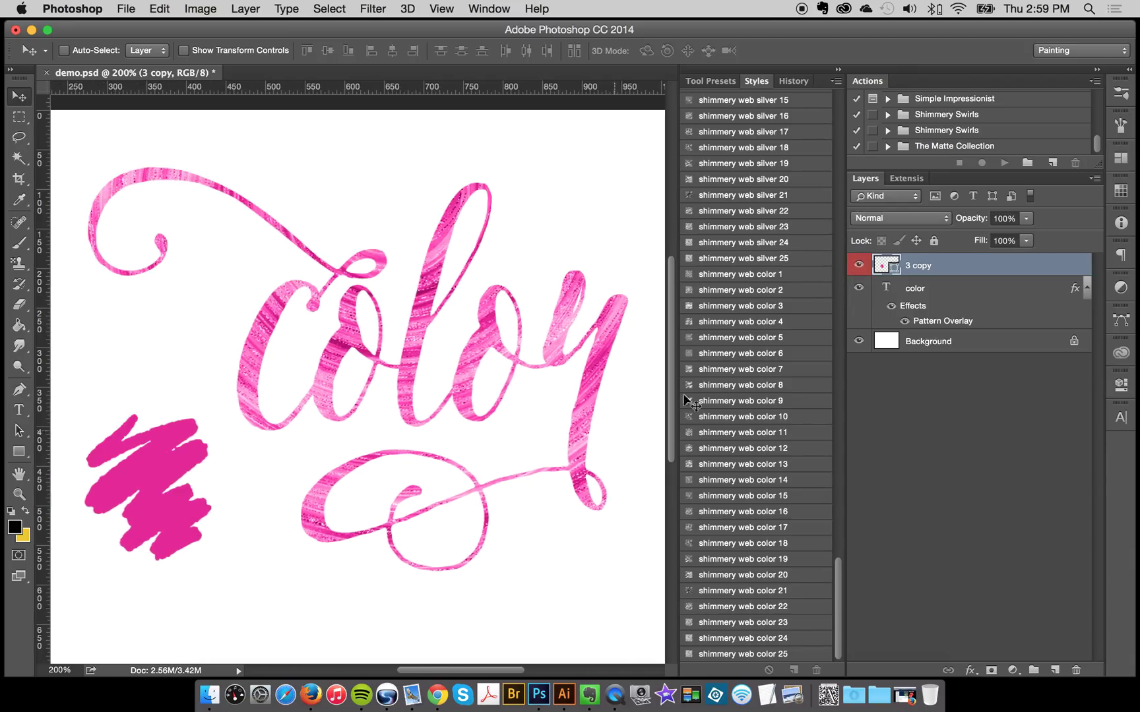
Try neutral gold and gold shimmery styles on the 3 copy scribble swatch.
{"action": "scroll", "coordinate": [791, 263], "scroll_direction": "up", "scroll_amount": 10}
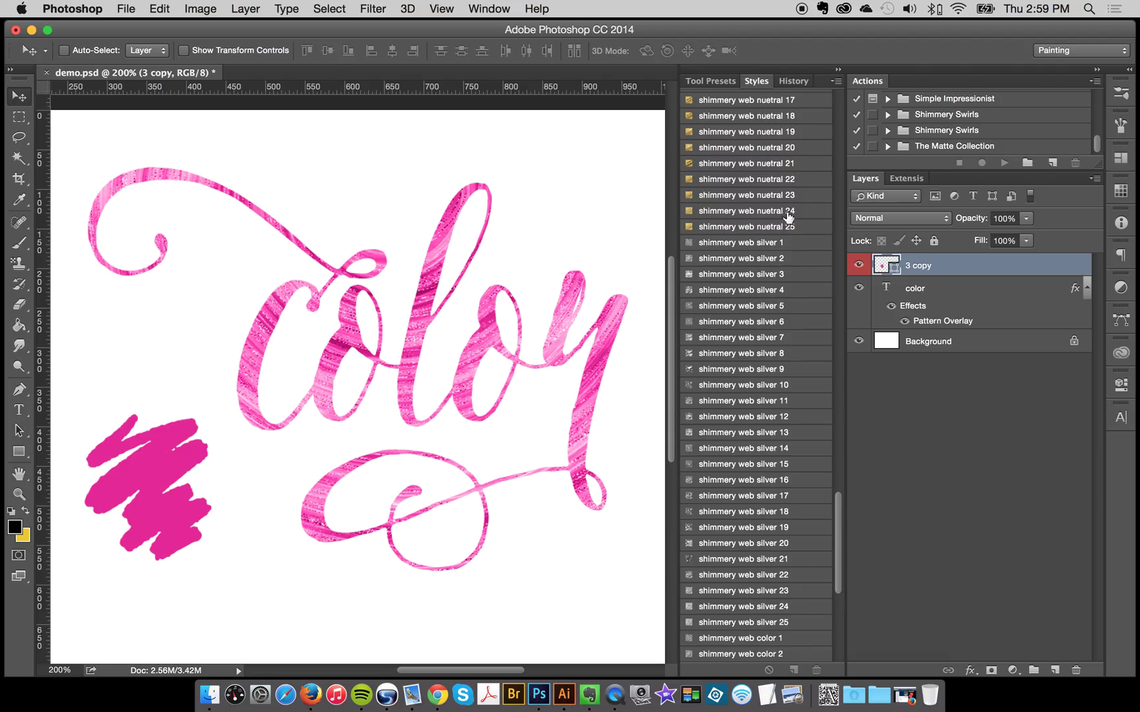
{"action": "left_click", "coordinate": [791, 191]}
{"action": "scroll", "coordinate": [790, 371], "scroll_direction": "up", "scroll_amount": 5}
{"action": "left_click", "coordinate": [778, 131]}
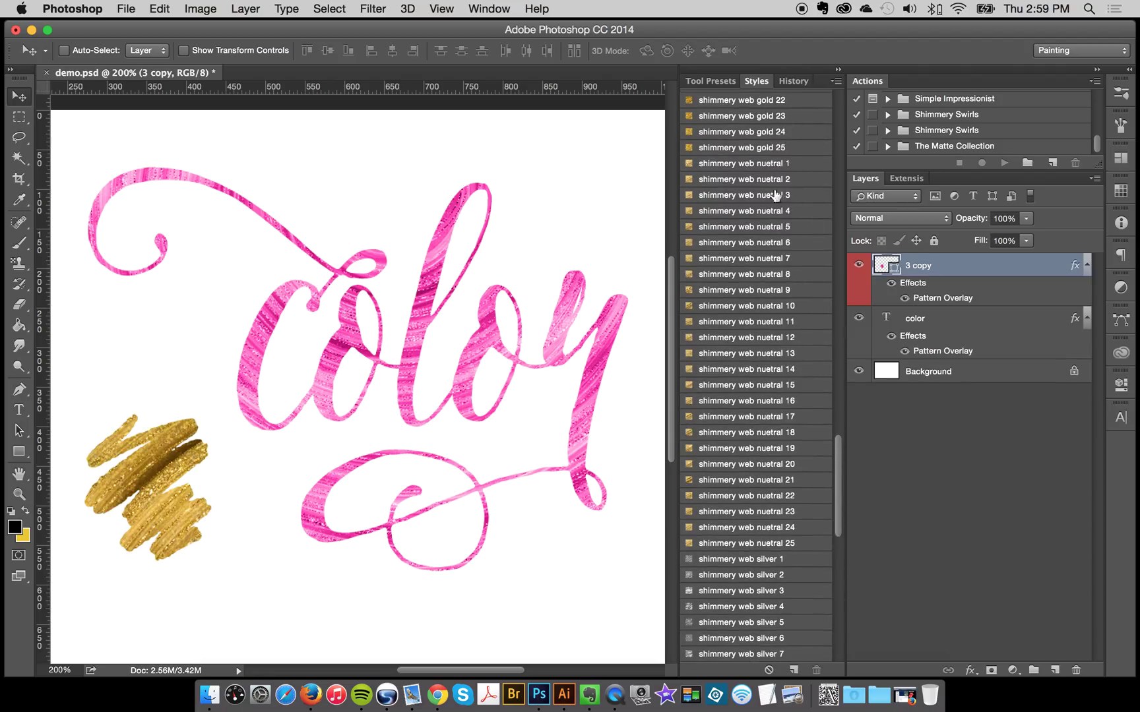
{"action": "scroll", "coordinate": [577, 356], "scroll_direction": "up", "scroll_amount": 4}
{"action": "scroll", "coordinate": [462, 379], "scroll_direction": "down", "scroll_amount": 4}
{"action": "scroll", "coordinate": [772, 241], "scroll_direction": "up", "scroll_amount": 5}
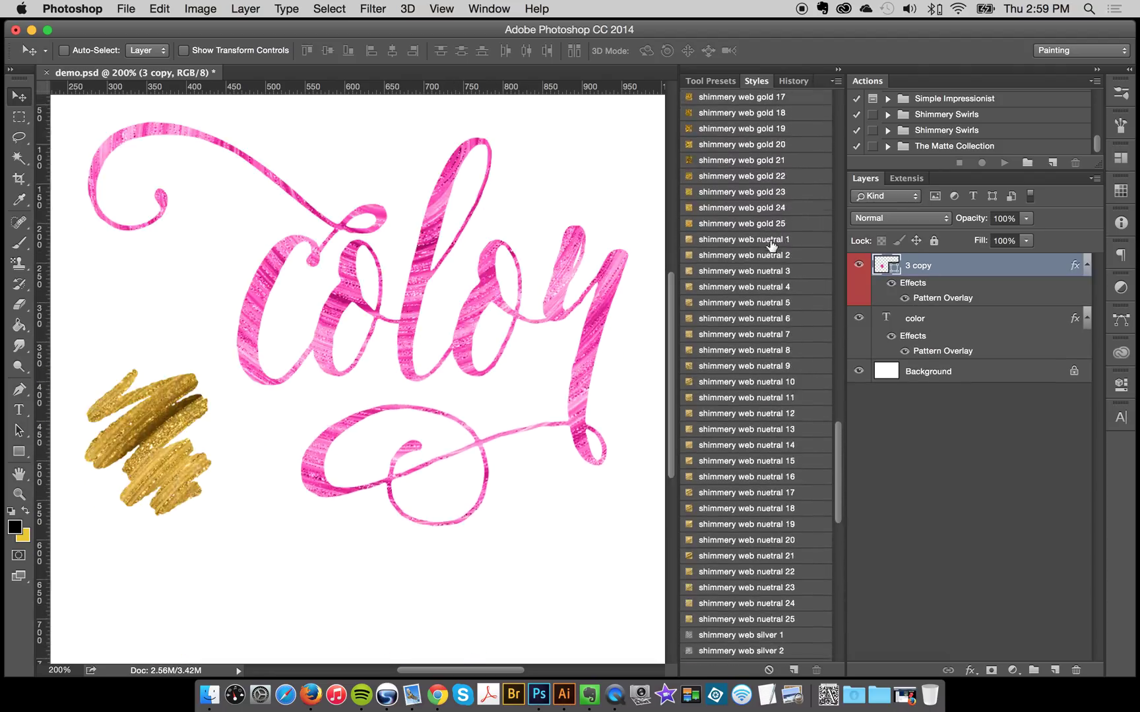
{"action": "left_click", "coordinate": [786, 152]}
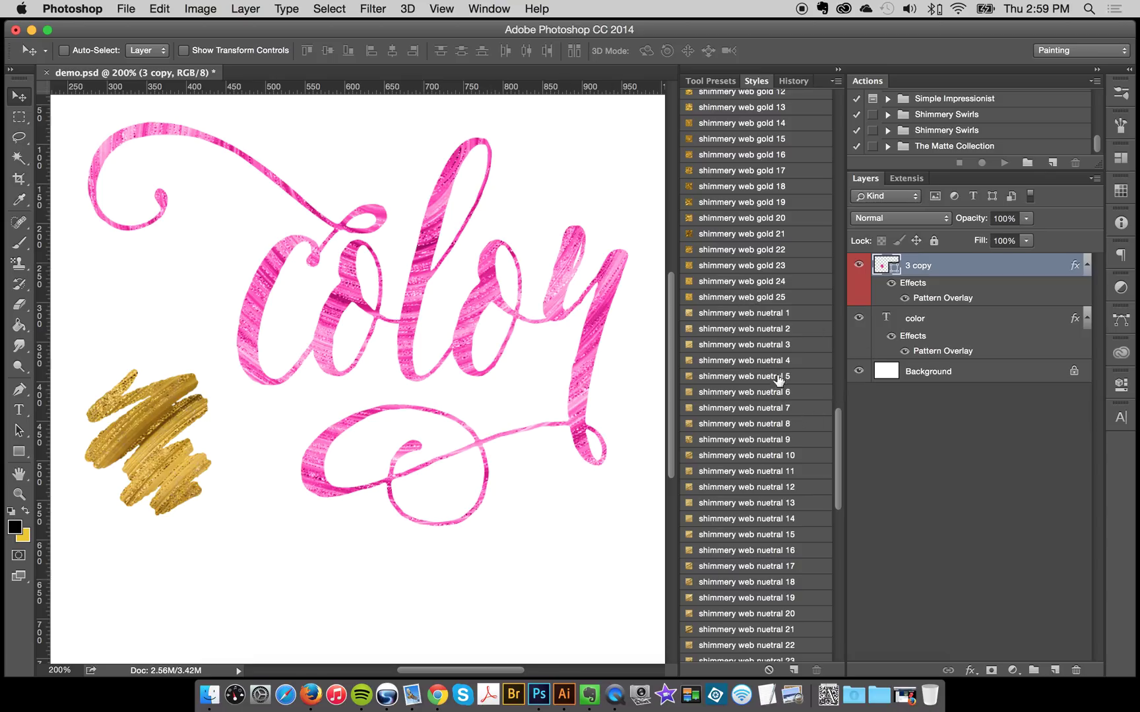
Apply a shimmery web silver style to the scribble swatch.
{"action": "scroll", "coordinate": [775, 389], "scroll_direction": "down", "scroll_amount": 5}
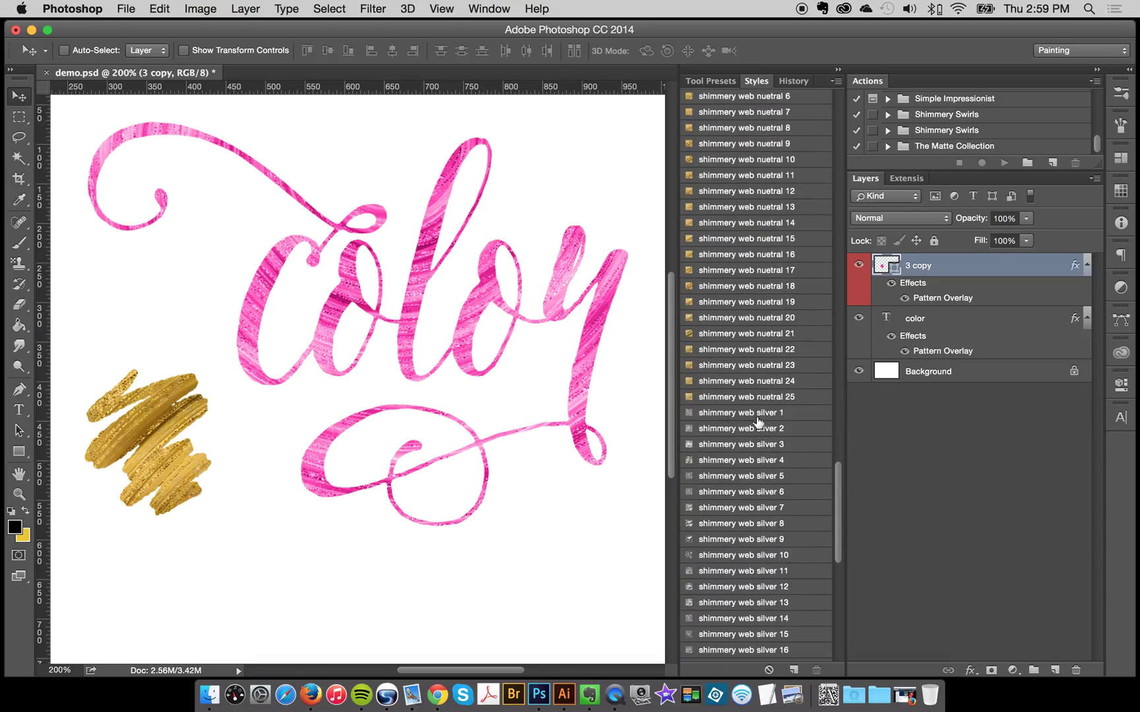
{"action": "left_click", "coordinate": [717, 510]}
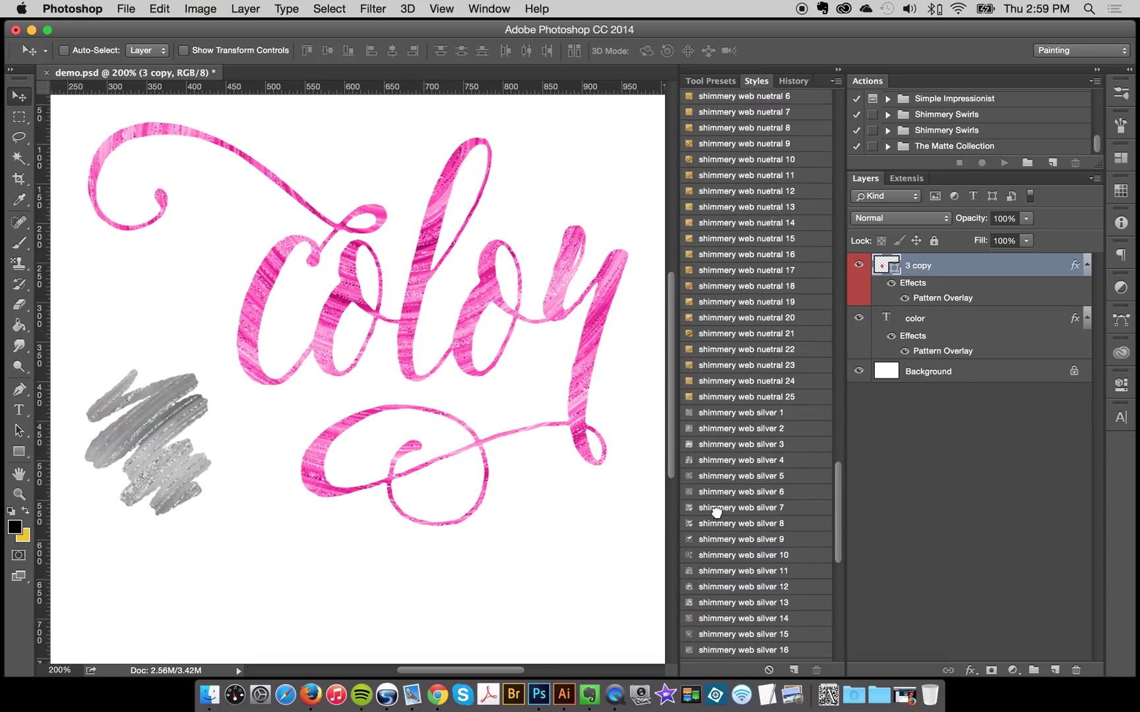
{"action": "scroll", "coordinate": [719, 559], "scroll_direction": "down", "scroll_amount": 1}
{"action": "scroll", "coordinate": [719, 559], "scroll_direction": "down", "scroll_amount": 1}
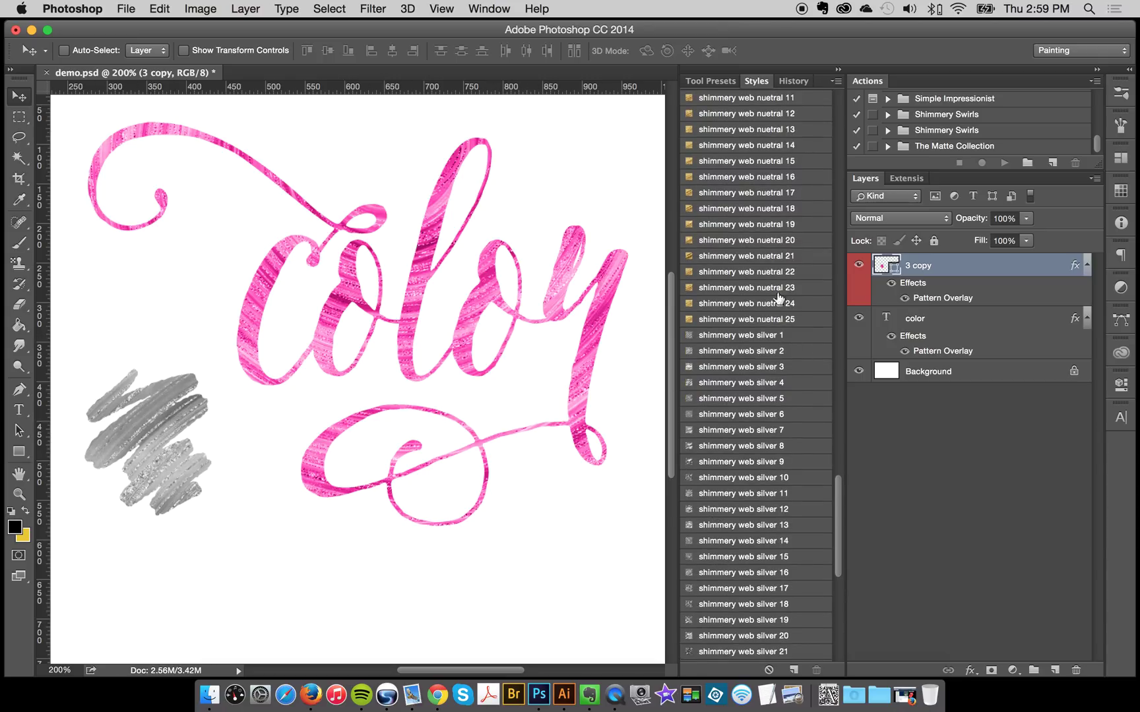
Recolour the scribble fill purple #811ef0 and apply a shimmery color style.
{"action": "double_click", "coordinate": [889, 267]}
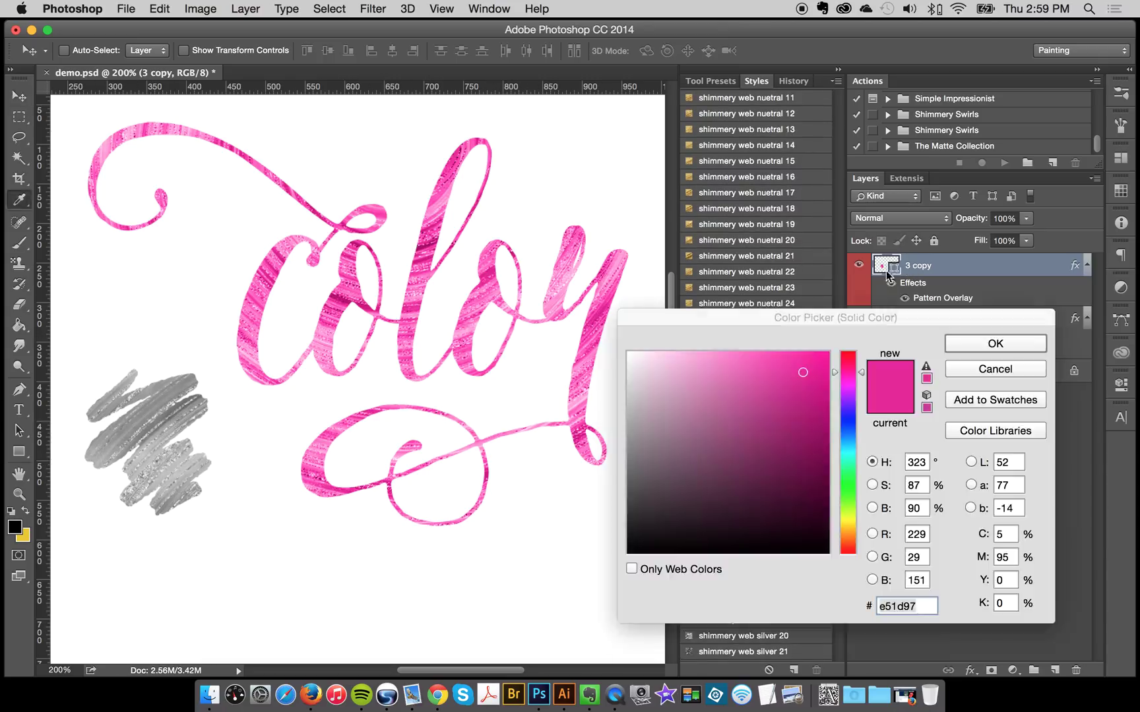
{"action": "left_click", "coordinate": [852, 404]}
{"action": "left_click", "coordinate": [777, 393]}
{"action": "left_click", "coordinate": [803, 363]}
{"action": "left_click", "coordinate": [1020, 343]}
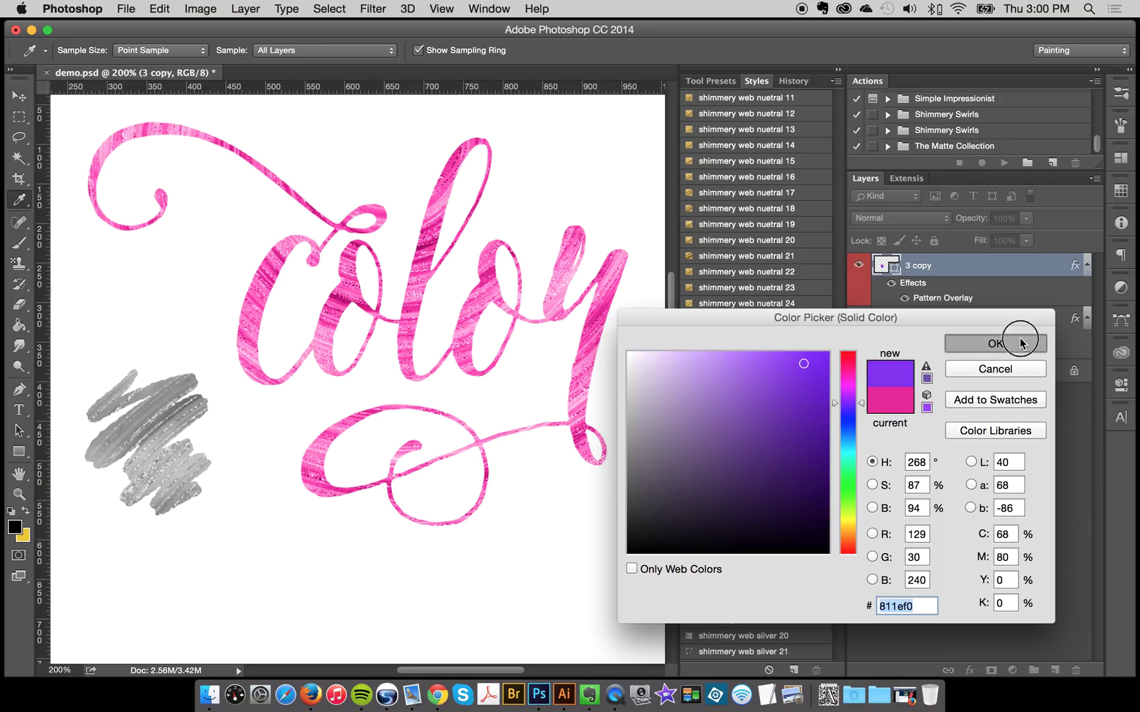
{"action": "scroll", "coordinate": [758, 409], "scroll_direction": "down", "scroll_amount": 10}
{"action": "left_click", "coordinate": [782, 341]}
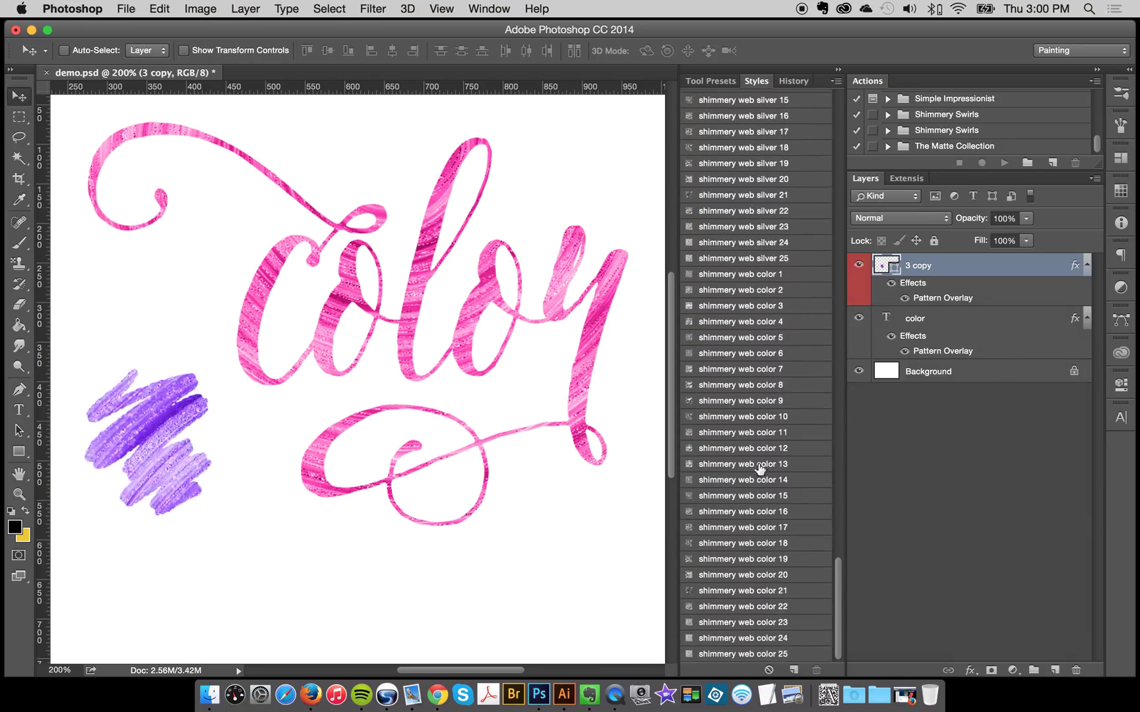
Change the scribble fill to teal #256d85 and apply a sparkly shimmery style.
{"action": "double_click", "coordinate": [891, 266]}
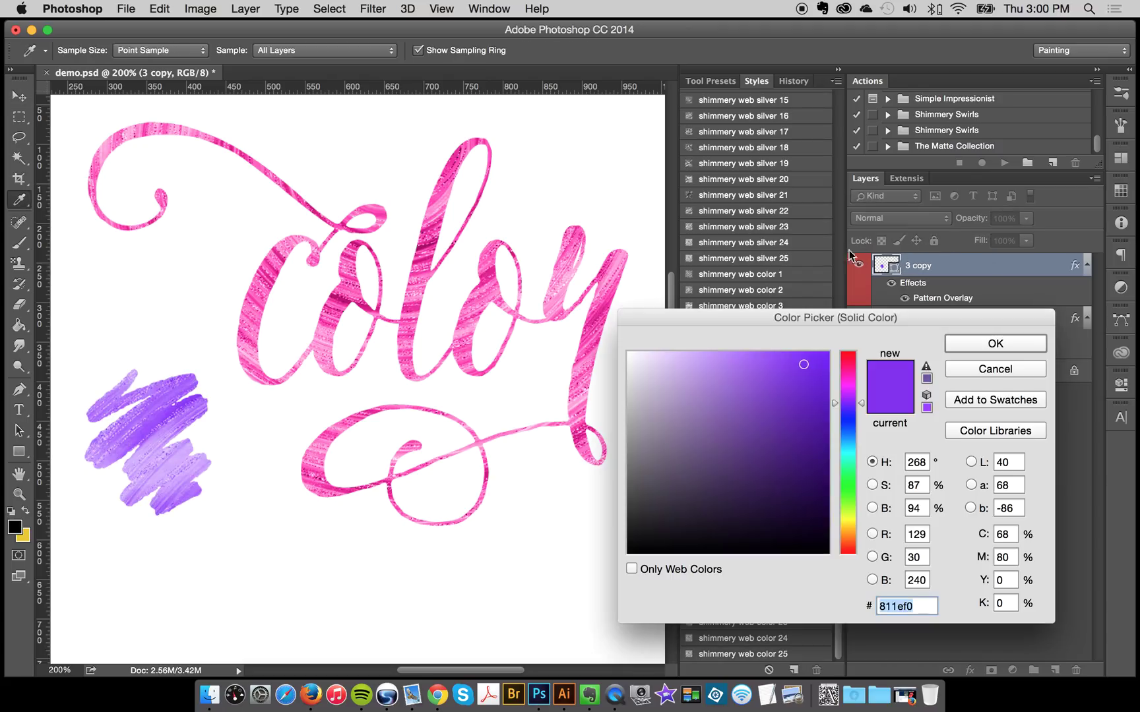
{"action": "left_click", "coordinate": [851, 449]}
{"action": "left_click", "coordinate": [773, 448]}
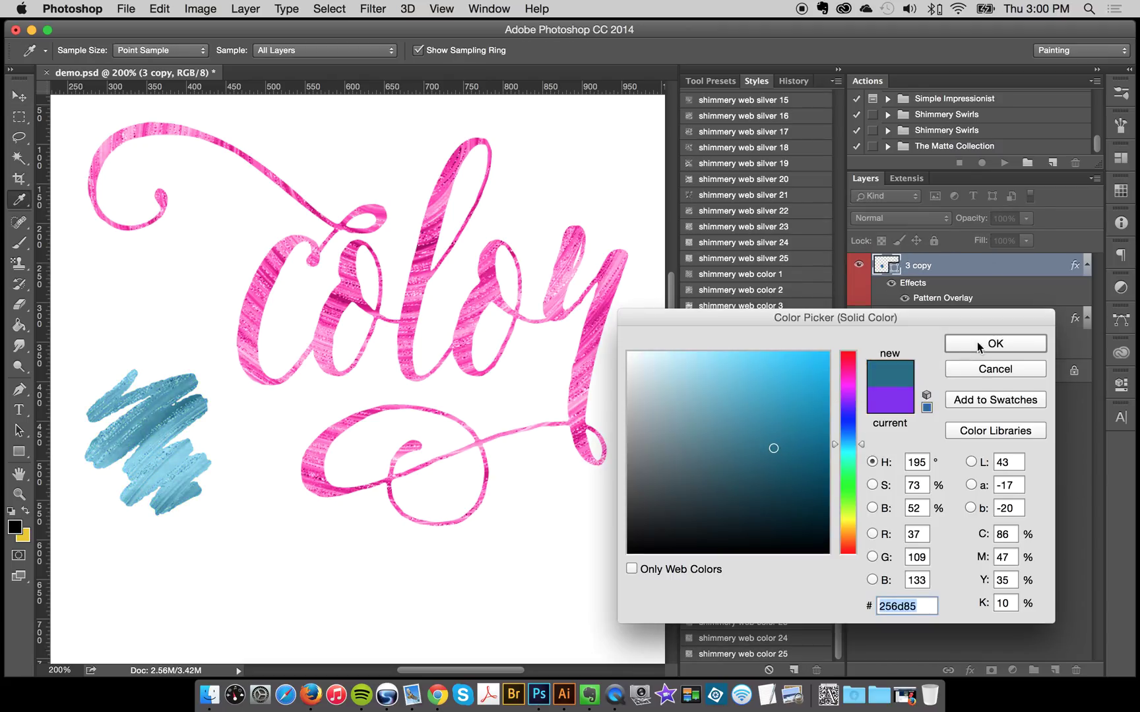
{"action": "left_click", "coordinate": [989, 343]}
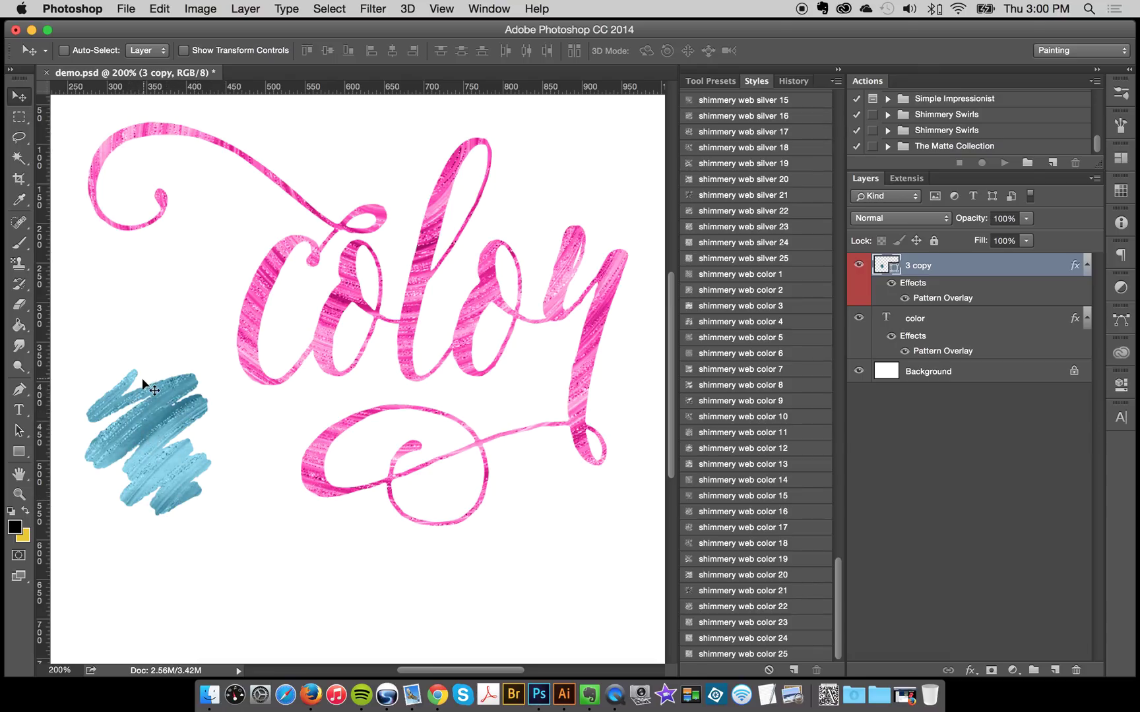
{"action": "left_click", "coordinate": [750, 579]}
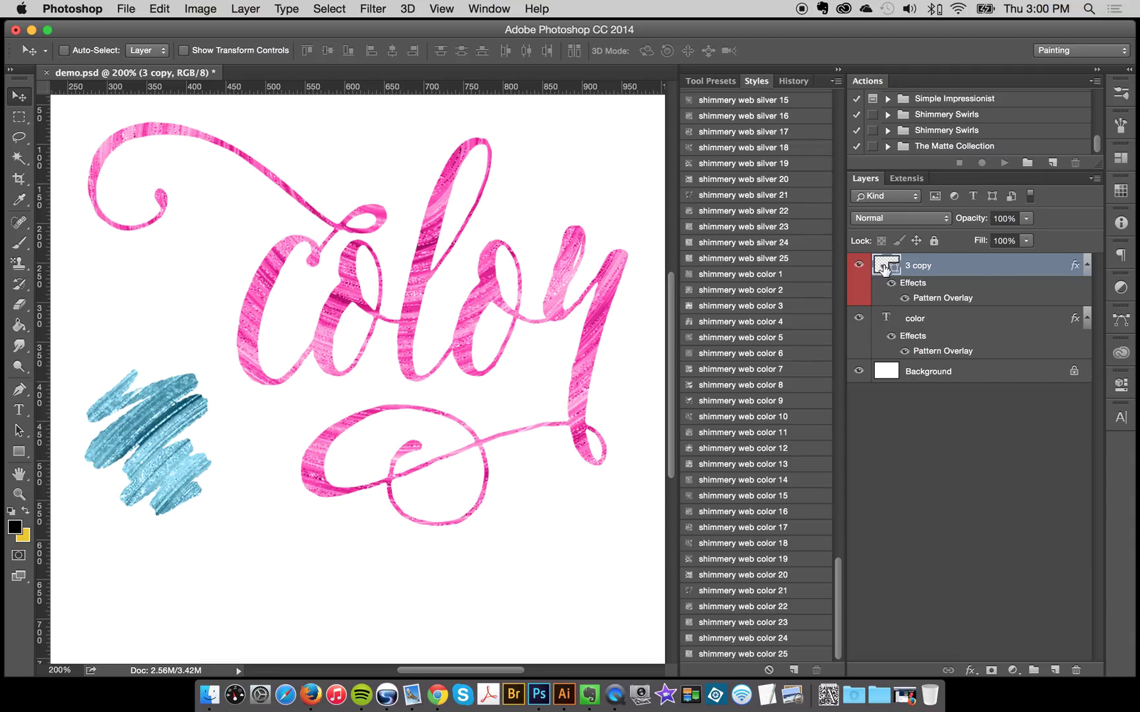
Check the color text layer's character settings, then set the scribble fill to a brighter blue.
{"action": "left_click", "coordinate": [933, 323]}
{"action": "left_click", "coordinate": [1122, 417]}
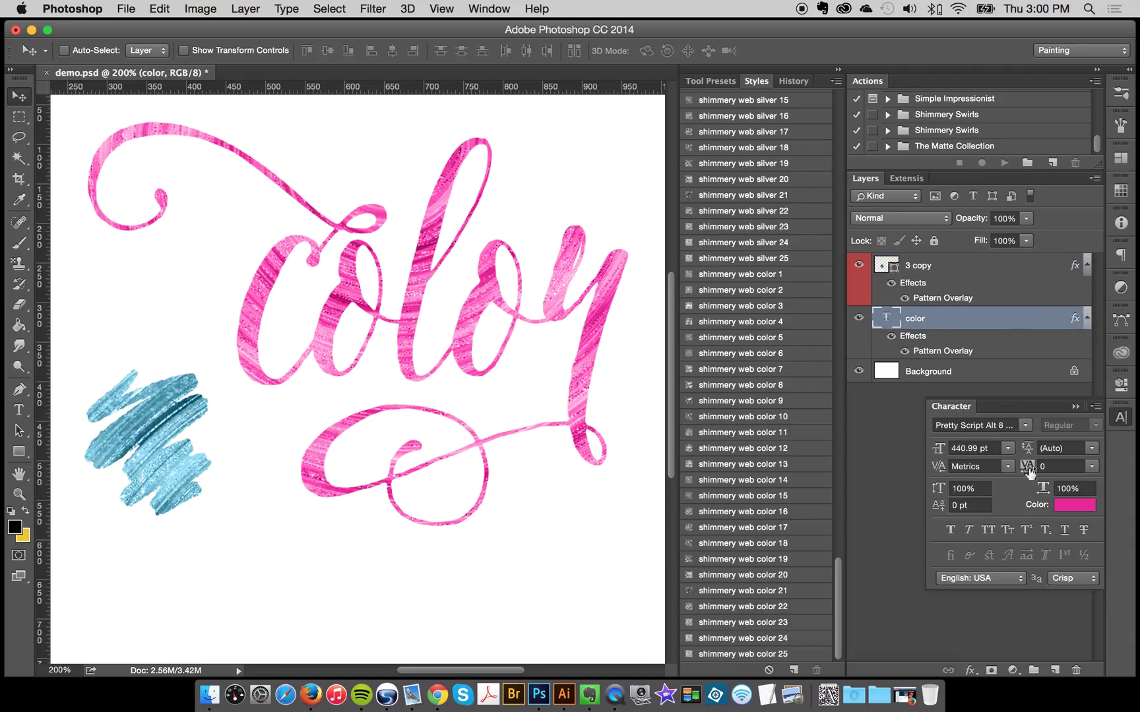
{"action": "left_click", "coordinate": [1121, 418]}
{"action": "left_click", "coordinate": [881, 264]}
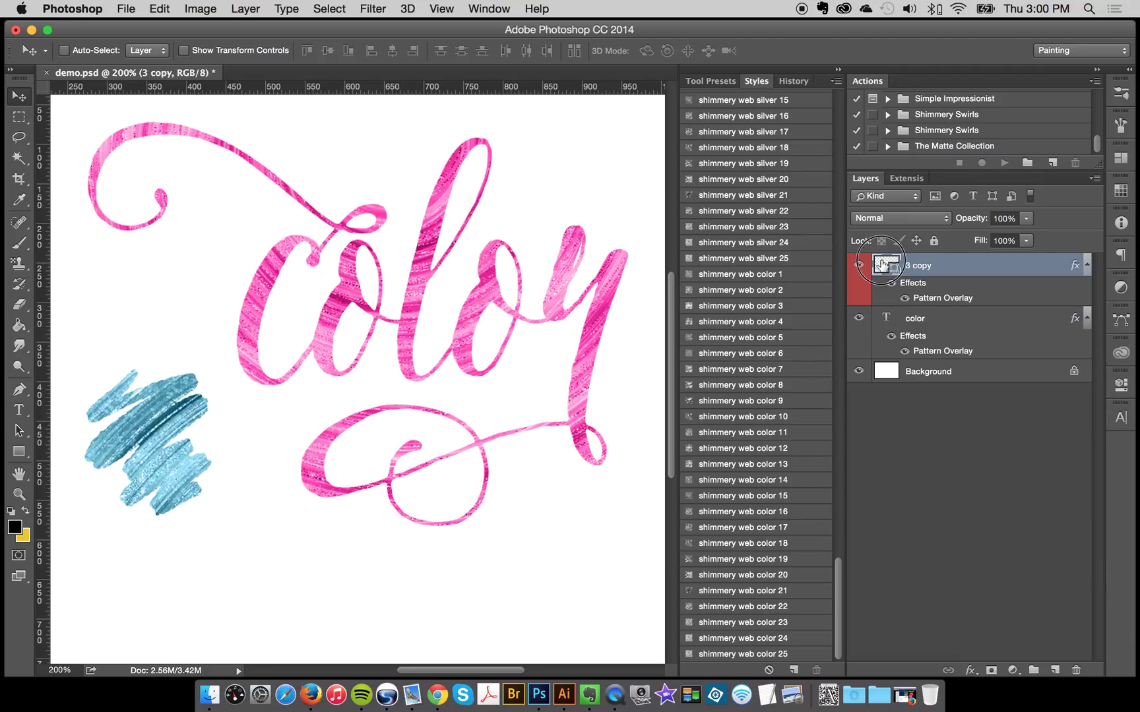
{"action": "double_click", "coordinate": [881, 264]}
{"action": "left_click", "coordinate": [819, 371]}
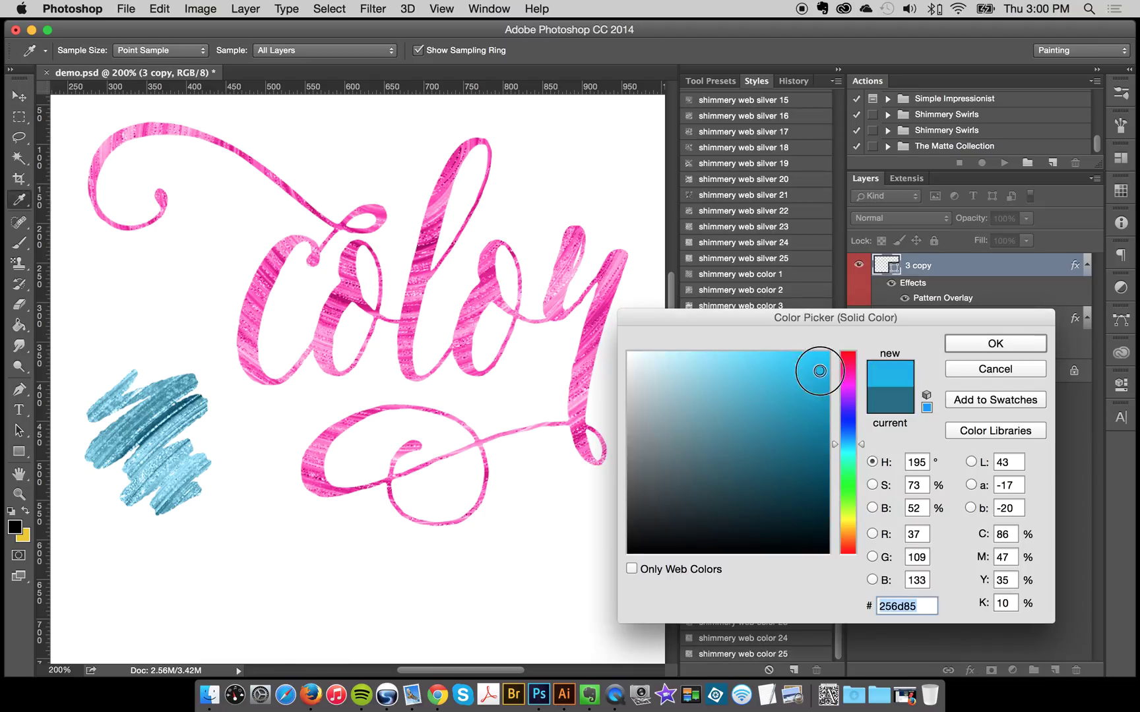
{"action": "left_click", "coordinate": [980, 342]}
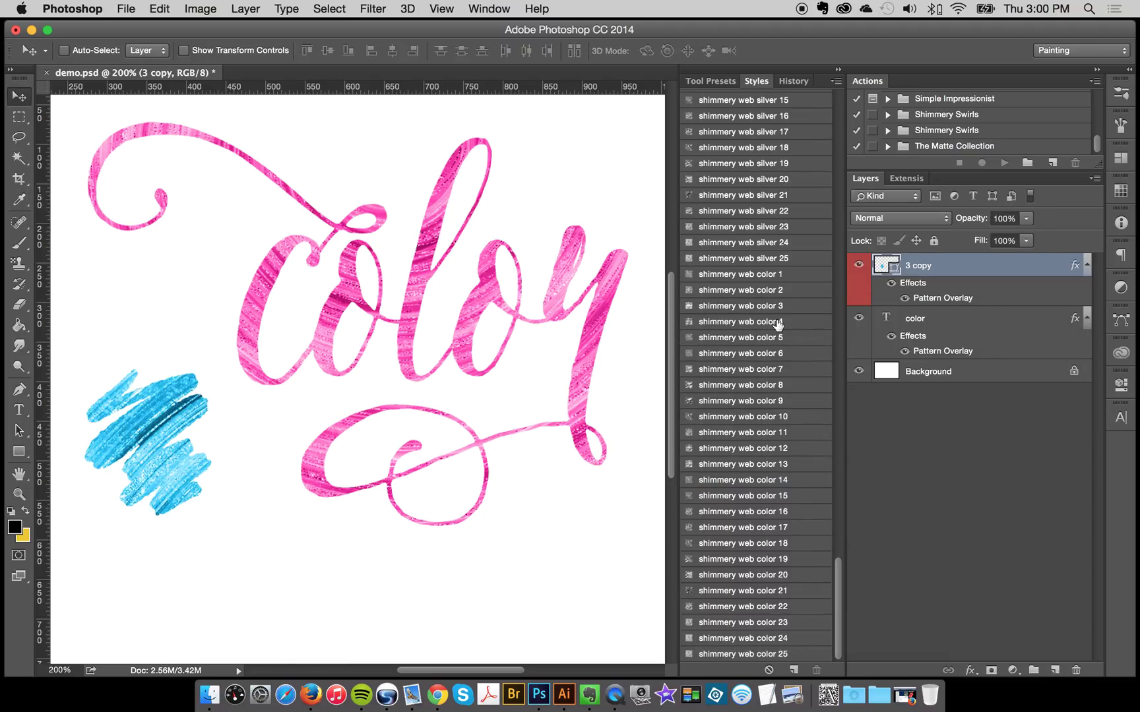
Add a Color Overlay to the scribble layer with a pink #ed1fd3 colour.
{"action": "double_click", "coordinate": [936, 300]}
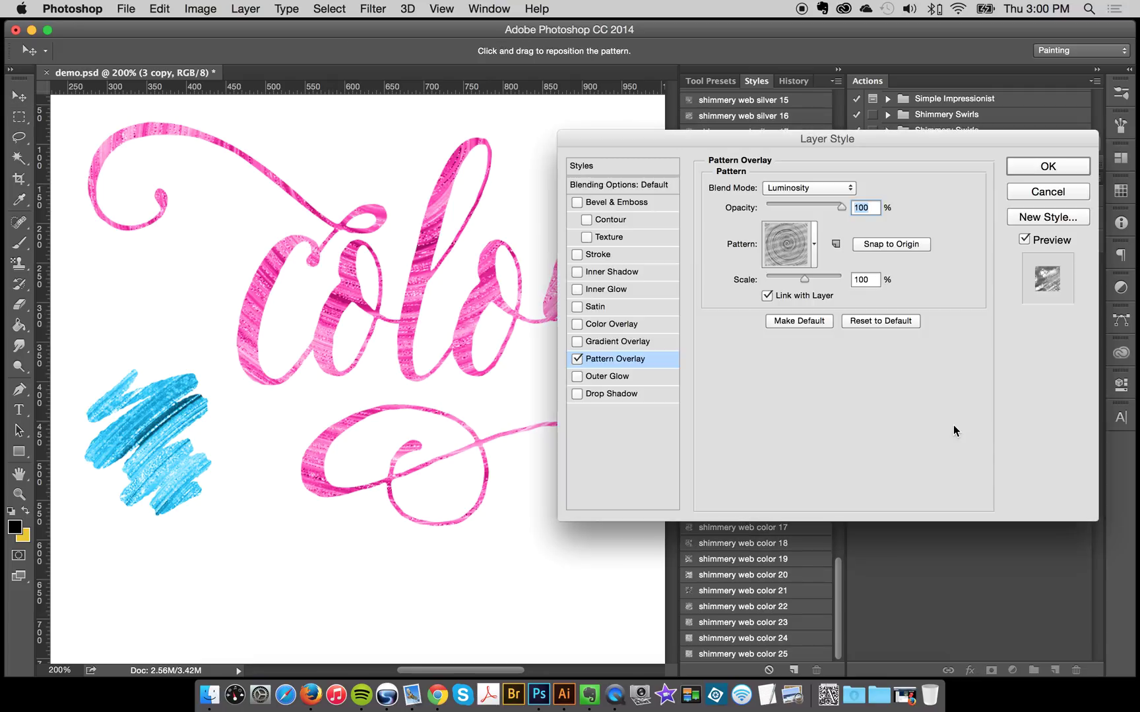
{"action": "left_click", "coordinate": [593, 326]}
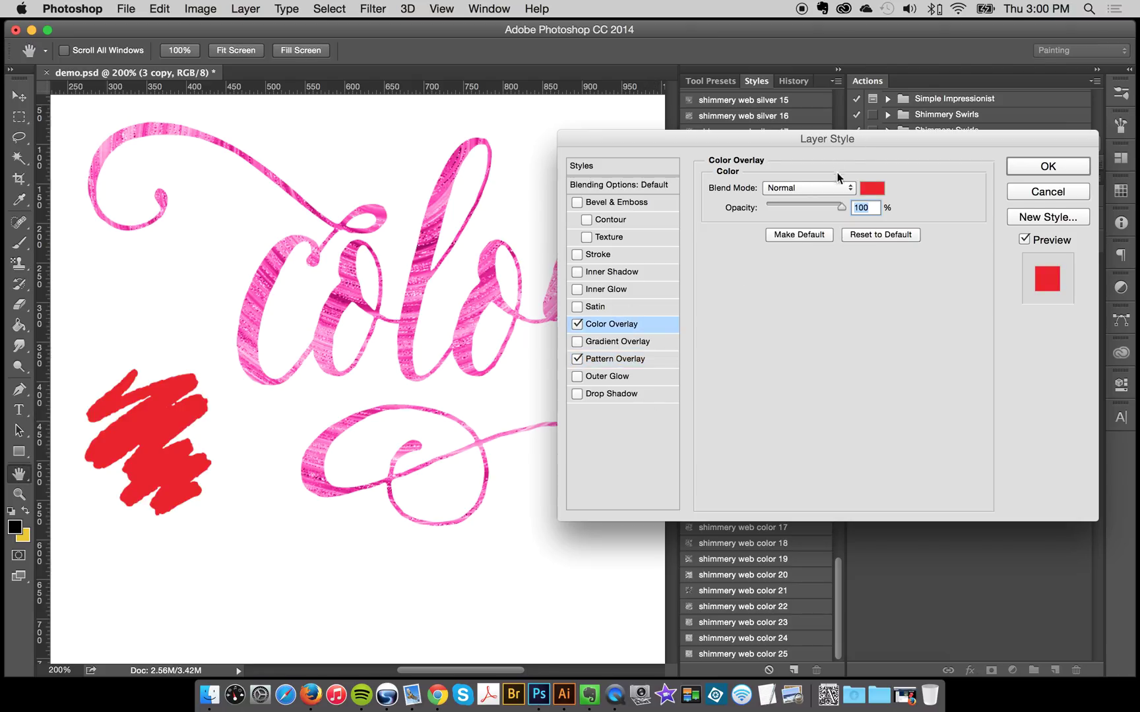
{"action": "left_click", "coordinate": [872, 190]}
{"action": "left_click_drag", "start_coordinate": [854, 383], "coordinate": [831, 386]}
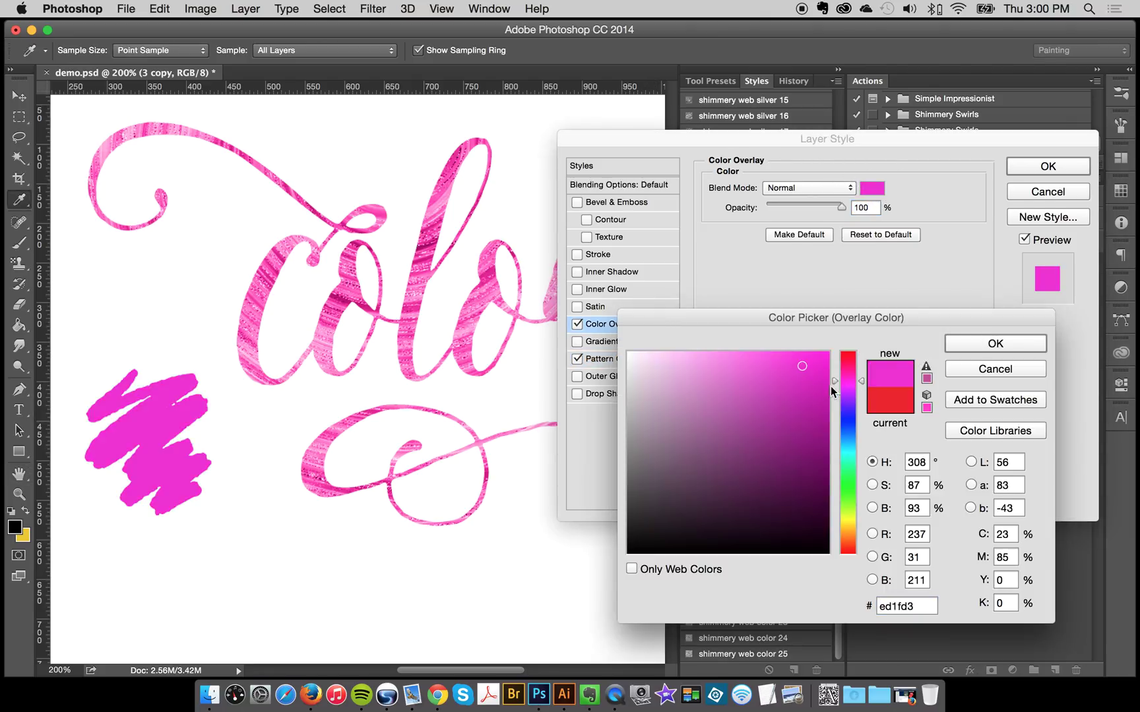
{"action": "left_click", "coordinate": [994, 344]}
Set the overlay's blend mode to Color after briefly trying Hue.
{"action": "left_click", "coordinate": [847, 188]}
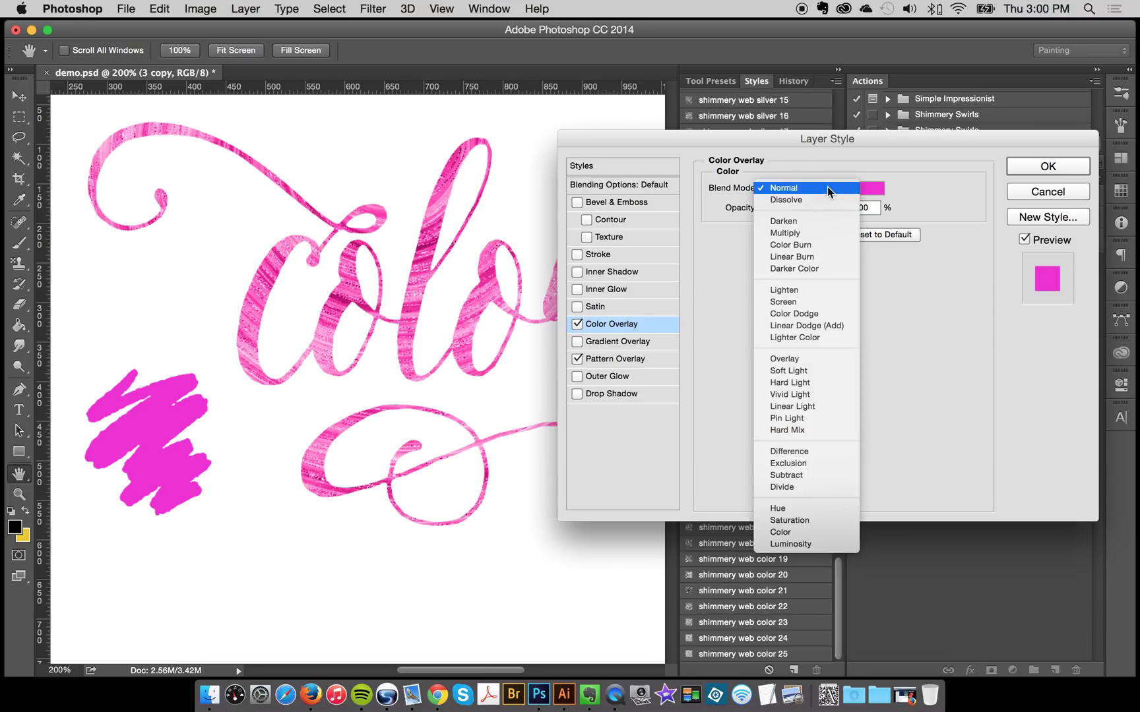
{"action": "left_click", "coordinate": [804, 534]}
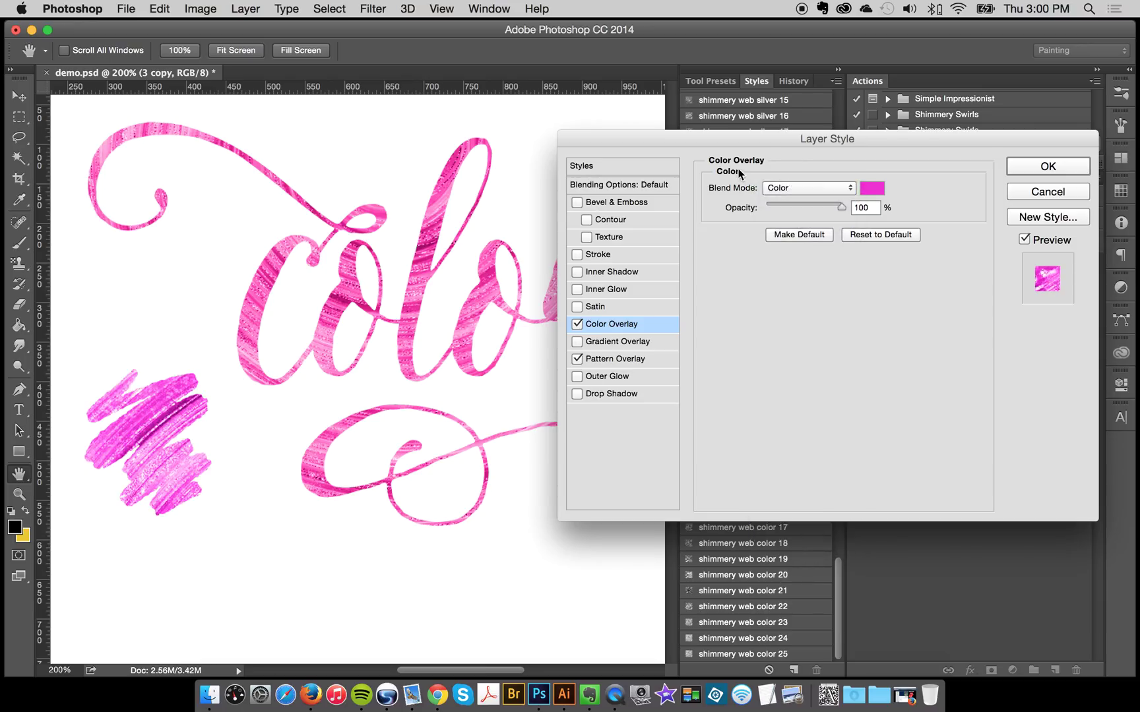
{"action": "left_click", "coordinate": [791, 190]}
{"action": "left_click", "coordinate": [801, 164]}
{"action": "left_click", "coordinate": [794, 191]}
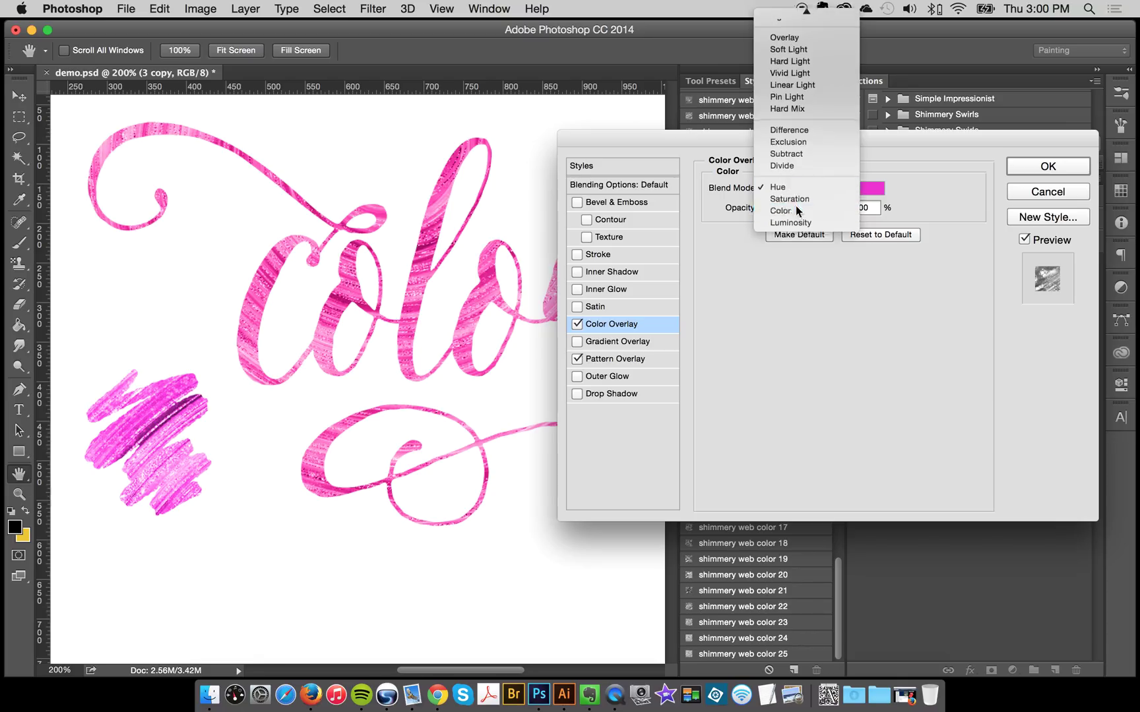
{"action": "left_click", "coordinate": [796, 205]}
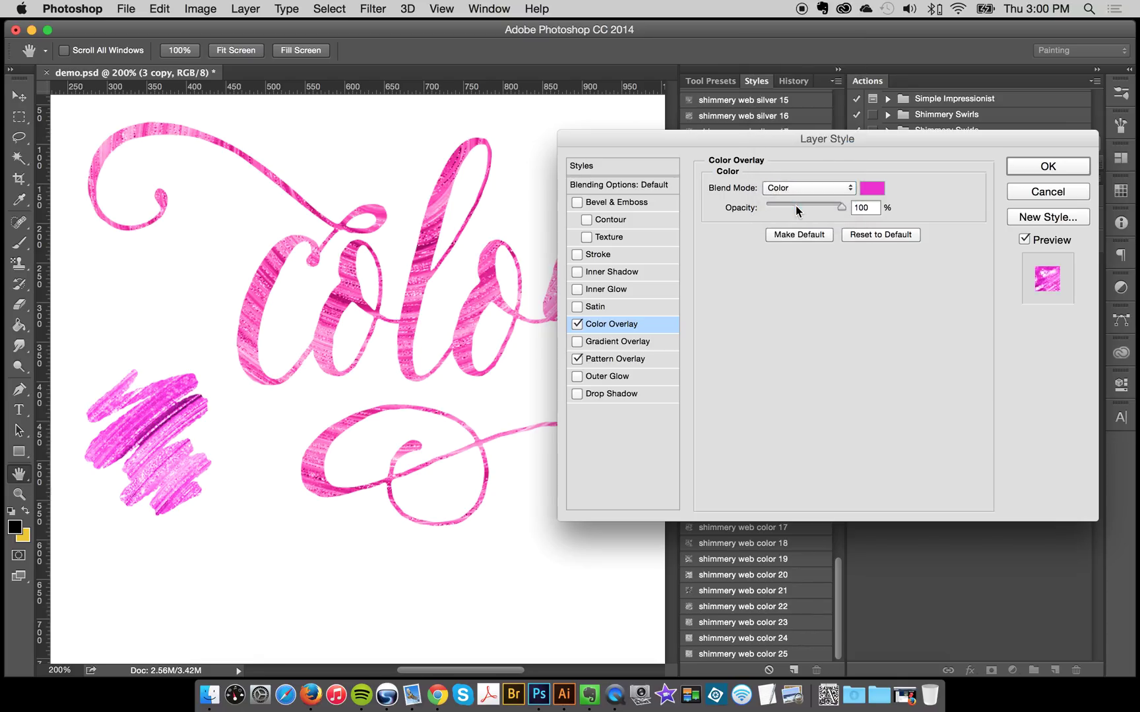
Apply the colour overlay and hide the scribble swatch layer '3 copy'.
{"action": "left_click", "coordinate": [1060, 166]}
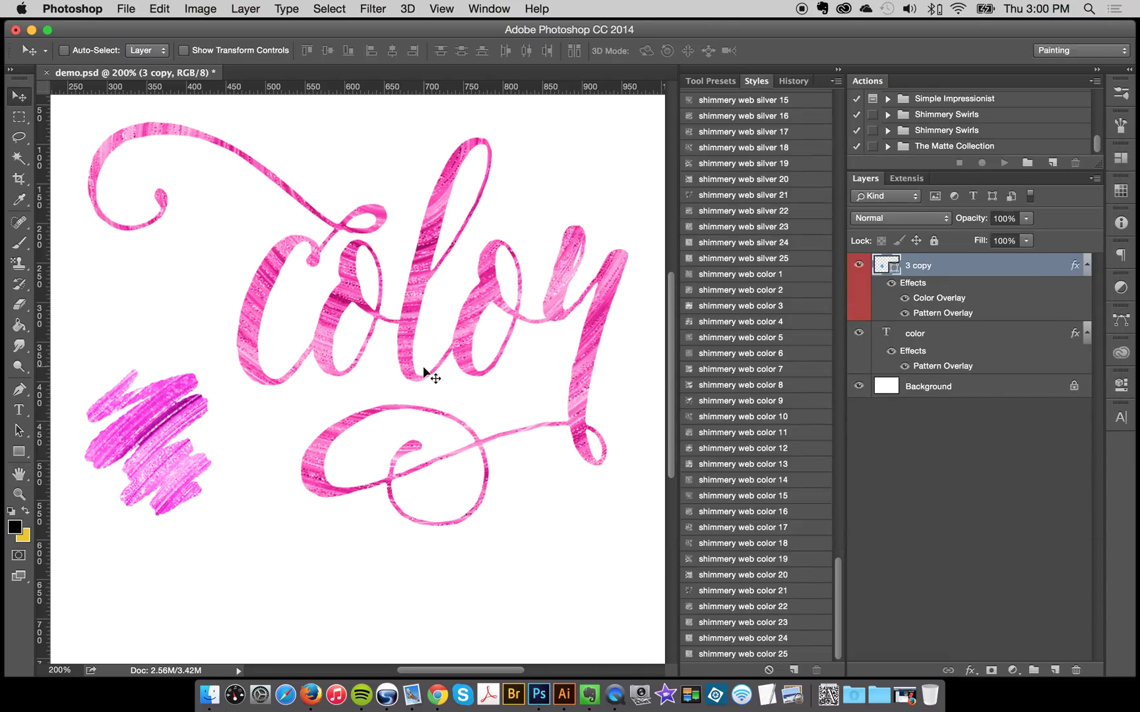
{"action": "left_click", "coordinate": [858, 264]}
{"action": "scroll", "coordinate": [483, 338], "scroll_direction": "up", "scroll_amount": 3}
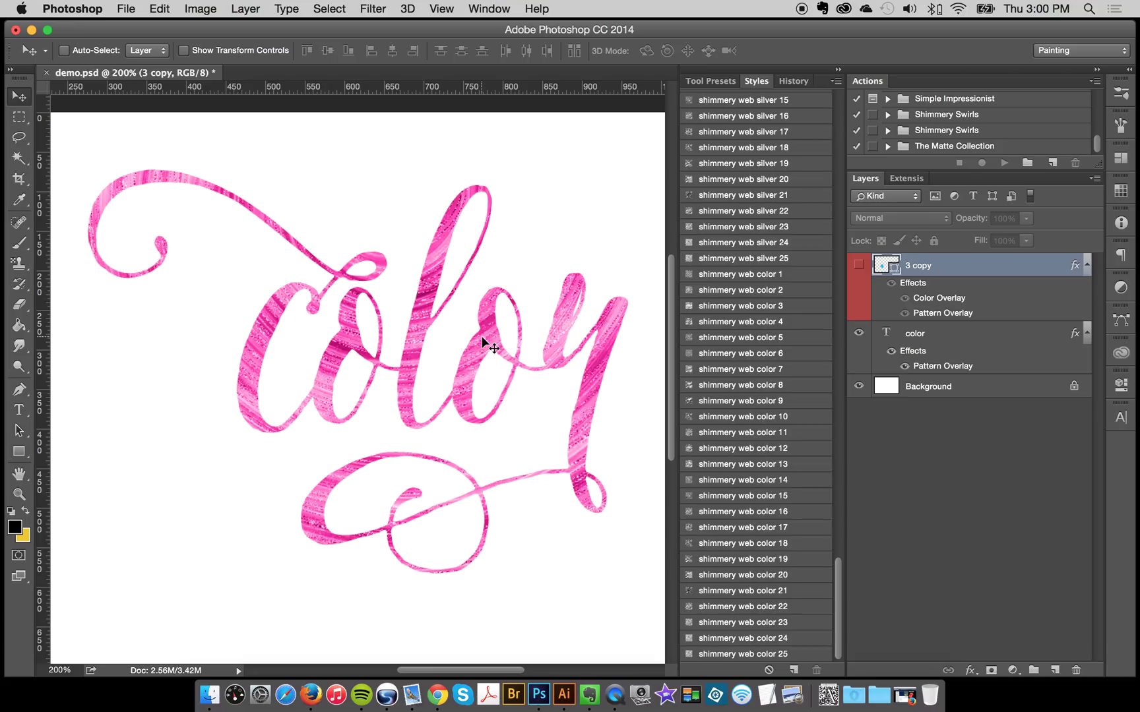
{"action": "scroll", "coordinate": [483, 339], "scroll_direction": "right", "scroll_amount": 2}
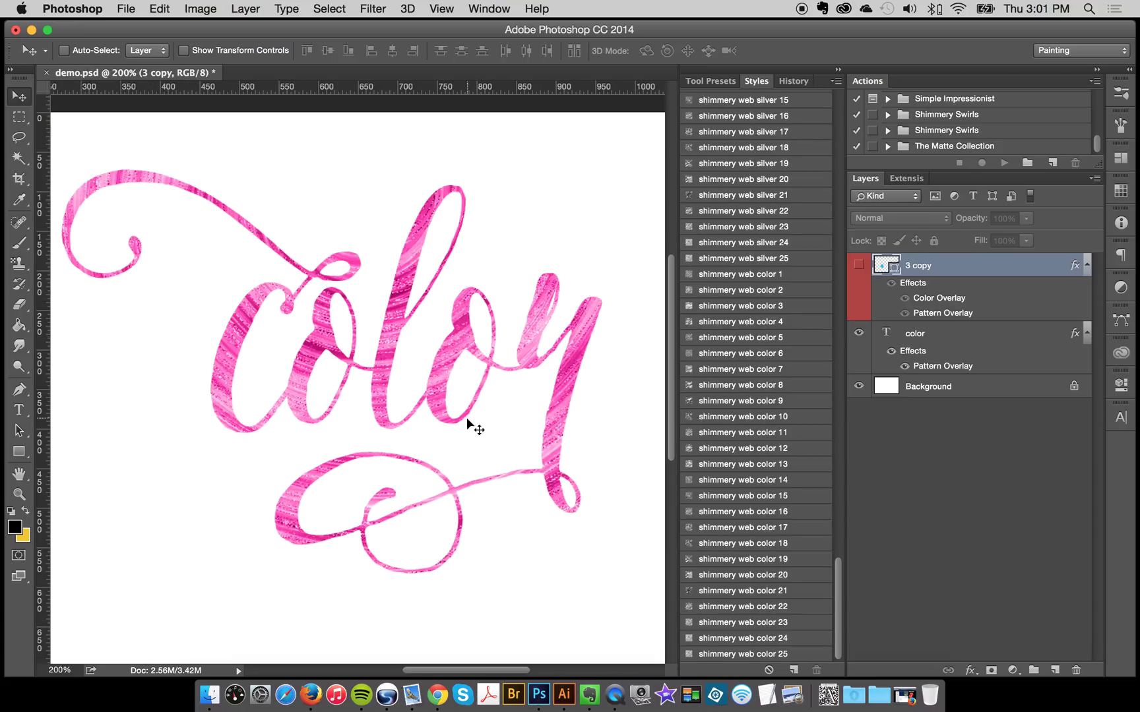
Try silver and pink shimmery web styles on the color layer, ending on darker sparkly magenta.
{"action": "left_click", "coordinate": [913, 355]}
{"action": "scroll", "coordinate": [756, 395], "scroll_direction": "up", "scroll_amount": 5}
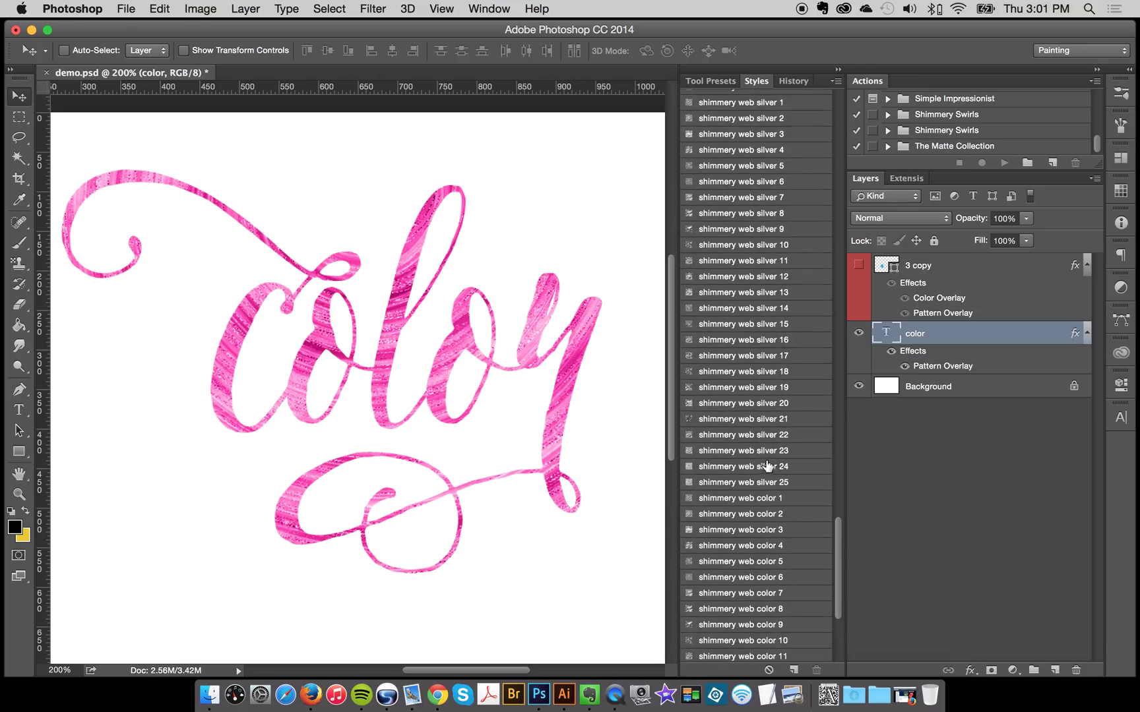
{"action": "left_click", "coordinate": [752, 344]}
{"action": "left_click", "coordinate": [740, 435]}
{"action": "left_click", "coordinate": [732, 562]}
{"action": "scroll", "coordinate": [733, 564], "scroll_direction": "down", "scroll_amount": 1}
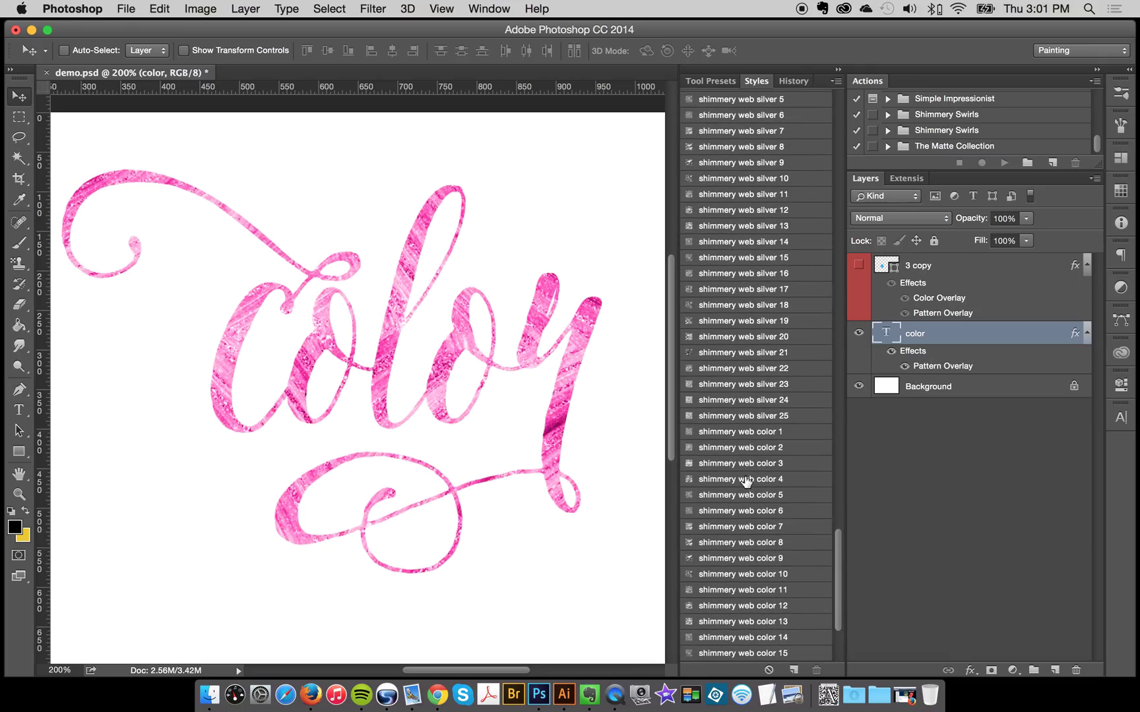
{"action": "left_click", "coordinate": [769, 559]}
{"action": "left_click", "coordinate": [758, 575]}
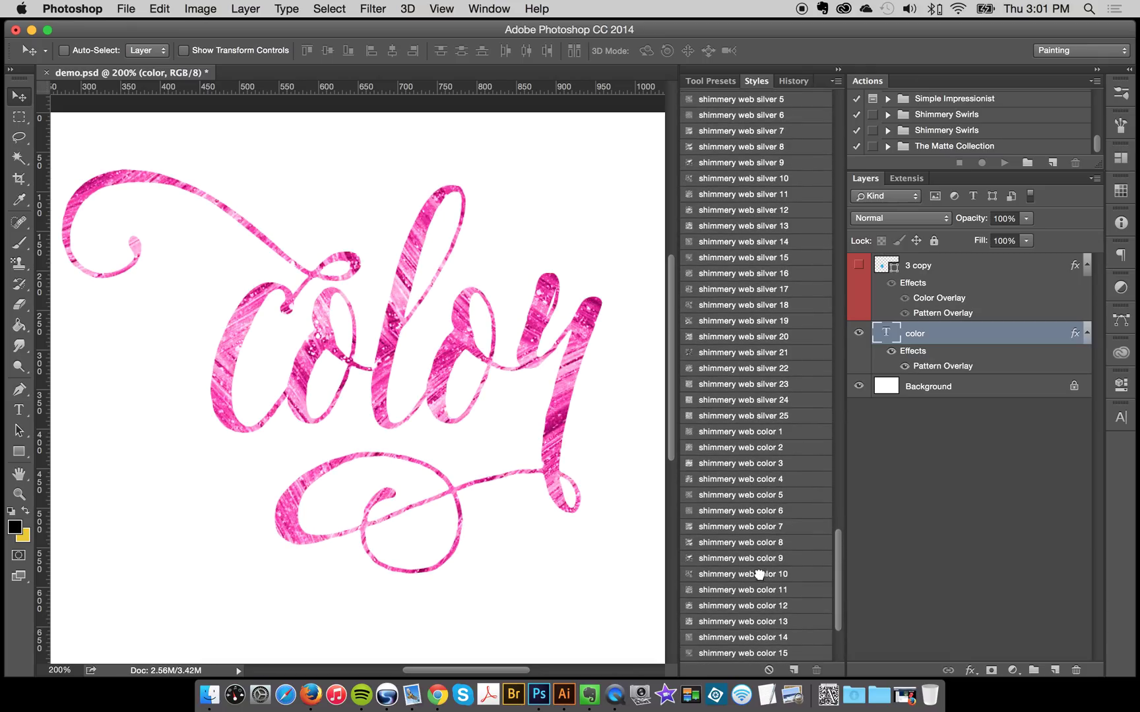
Browse the lettering's Pattern Overlay swirl patterns, settling on shimmer swirl 19.
{"action": "double_click", "coordinate": [933, 367]}
{"action": "left_click", "coordinate": [785, 241]}
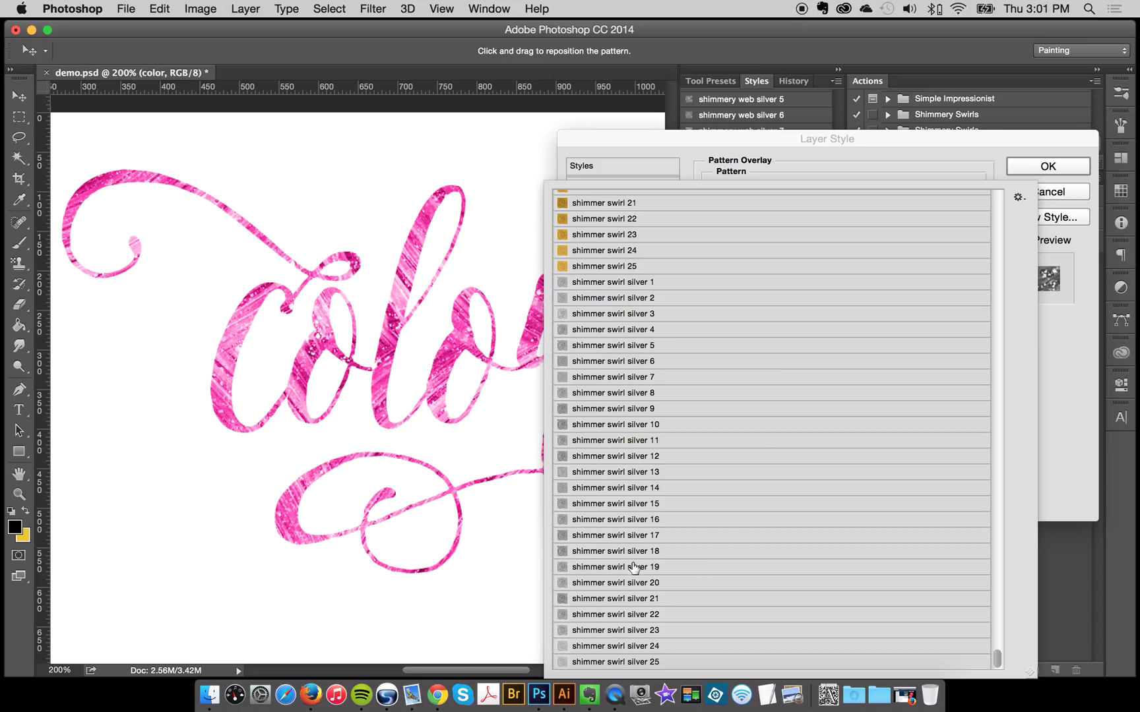
{"action": "left_click", "coordinate": [841, 155]}
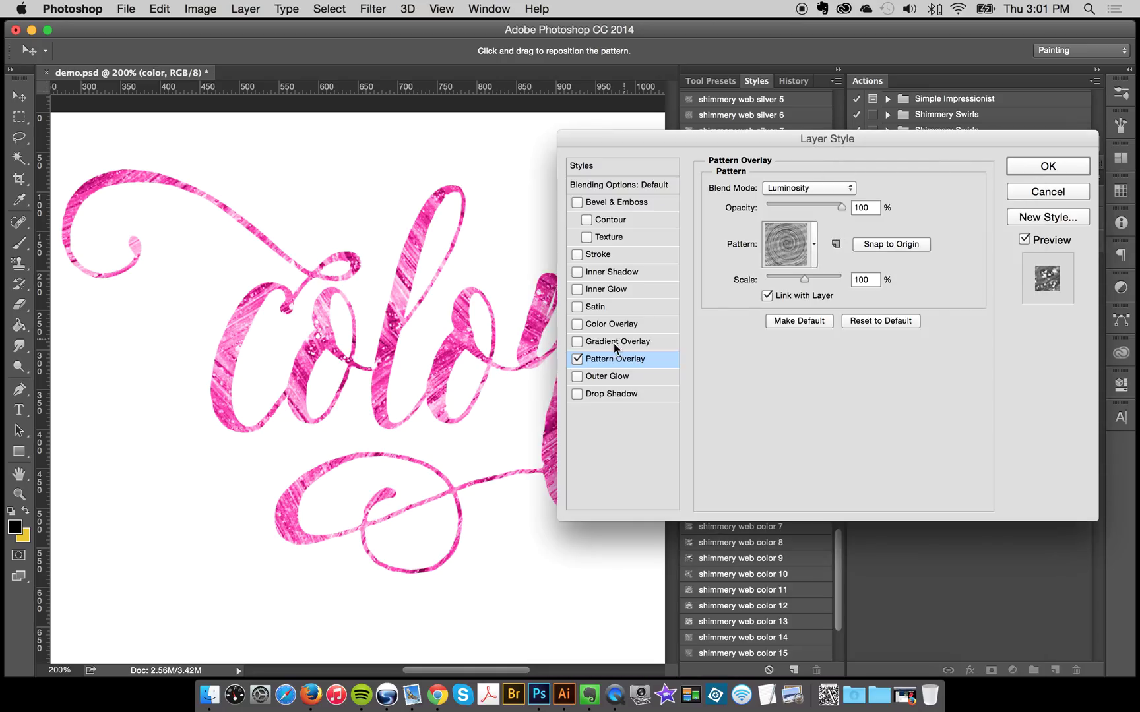
{"action": "left_click", "coordinate": [796, 242]}
{"action": "left_click", "coordinate": [796, 236]}
{"action": "left_click", "coordinate": [745, 394]}
{"action": "key", "text": "Down"}
{"action": "key", "text": "Down"}
{"action": "key", "text": "Down"}
{"action": "key", "text": "Down"}
{"action": "key", "text": "Down"}
{"action": "key", "text": "Down"}
{"action": "key", "text": "Down"}
{"action": "key", "text": "Down"}
{"action": "key", "text": "Down"}
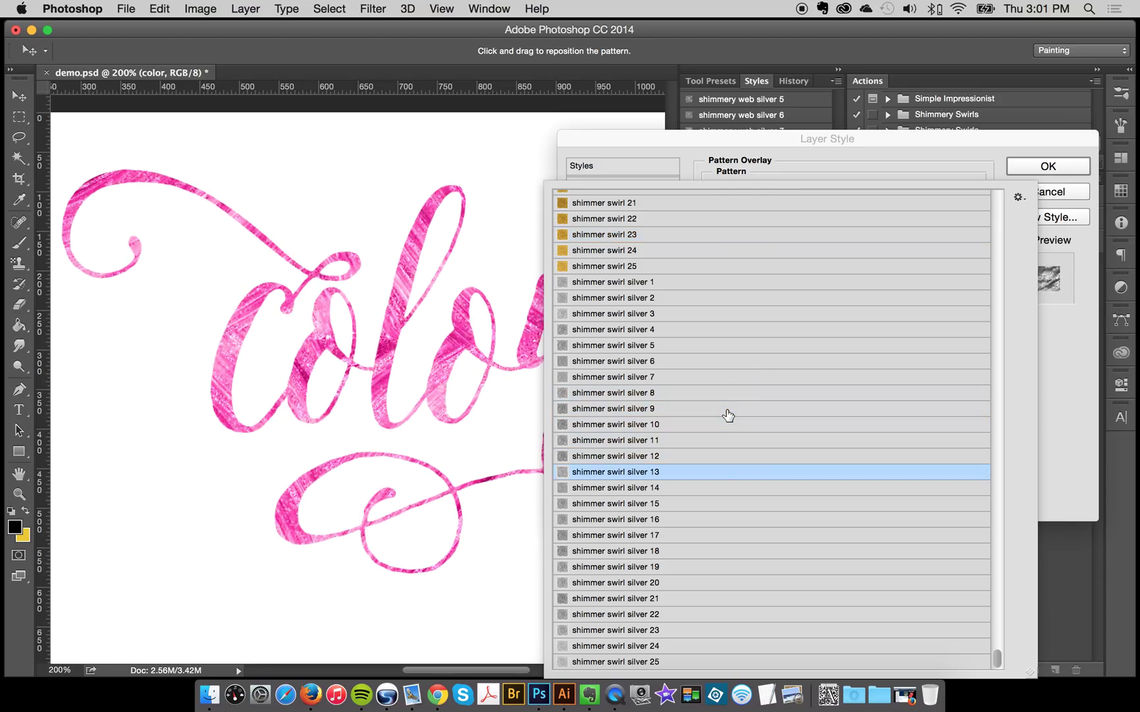
{"action": "key", "text": "Up"}
{"action": "key", "text": "Up"}
{"action": "key", "text": "Up"}
{"action": "key", "text": "Up"}
{"action": "key", "text": "Up"}
{"action": "key", "text": "Up"}
{"action": "key", "text": "Up"}
{"action": "key", "text": "Up"}
{"action": "key", "text": "Up"}
{"action": "key", "text": "Up"}
{"action": "key", "text": "Up"}
{"action": "key", "text": "Up"}
{"action": "key", "text": "Up"}
{"action": "key", "text": "Up"}
{"action": "key", "text": "Up"}
{"action": "key", "text": "Up"}
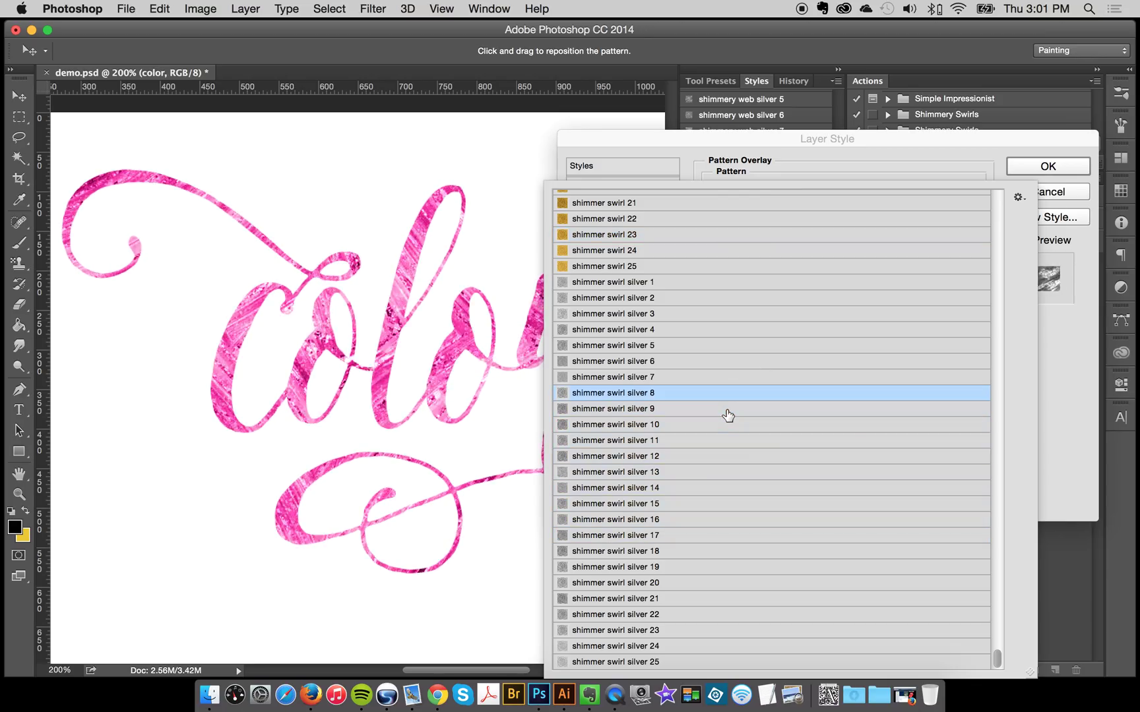
{"action": "key", "text": "Up"}
{"action": "key", "text": "Up"}
{"action": "key", "text": "Up"}
{"action": "key", "text": "Up"}
{"action": "key", "text": "Up"}
{"action": "key", "text": "Up"}
{"action": "key", "text": "Up"}
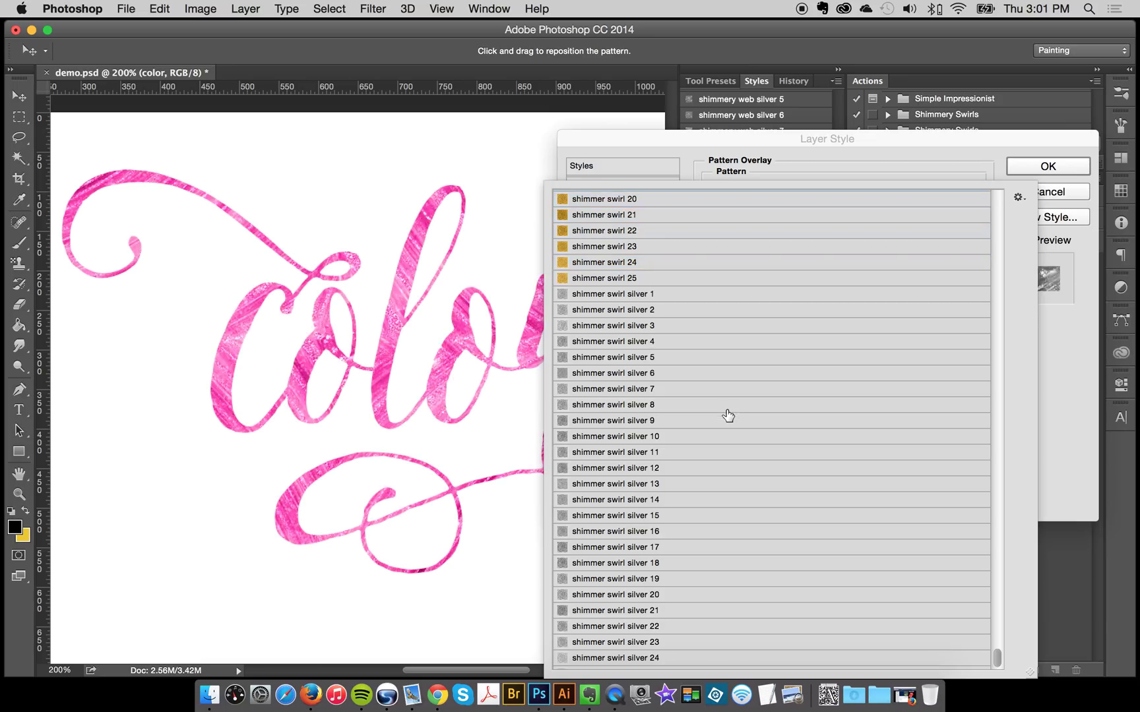
{"action": "key", "text": "Return"}
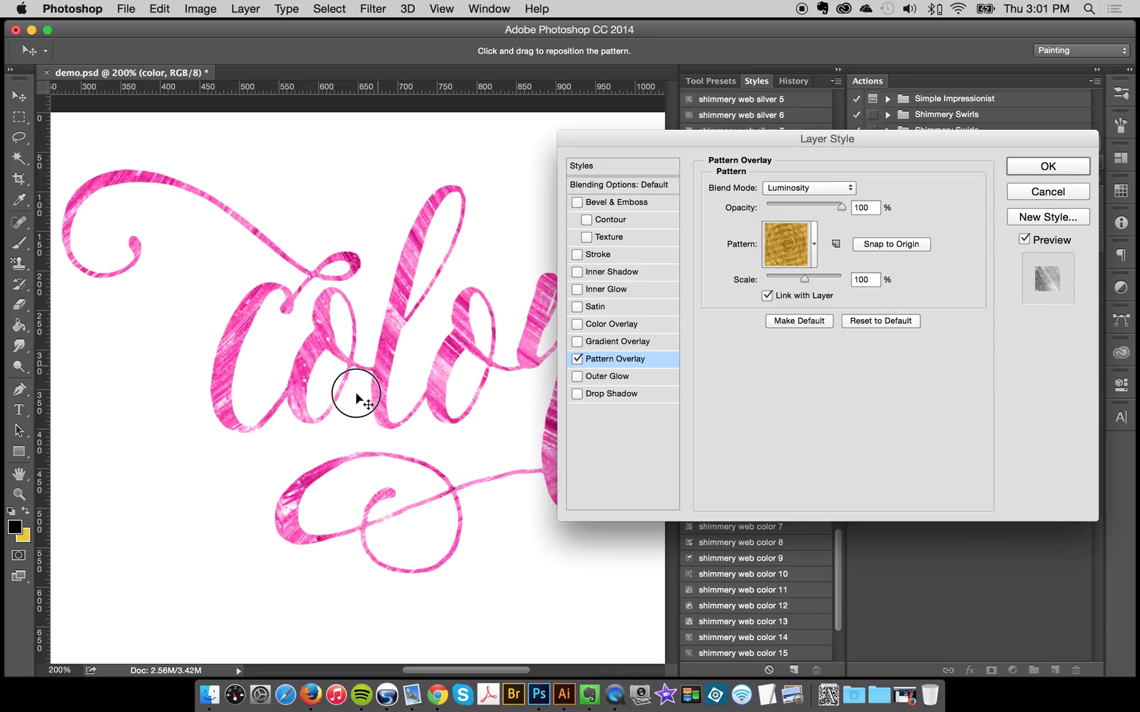
Change the Pattern Overlay to shimmer swirl 16 and close Layer Style.
{"action": "left_click", "coordinate": [775, 243]}
{"action": "scroll", "coordinate": [745, 412], "scroll_direction": "up", "scroll_amount": 4}
{"action": "left_click", "coordinate": [689, 306]}
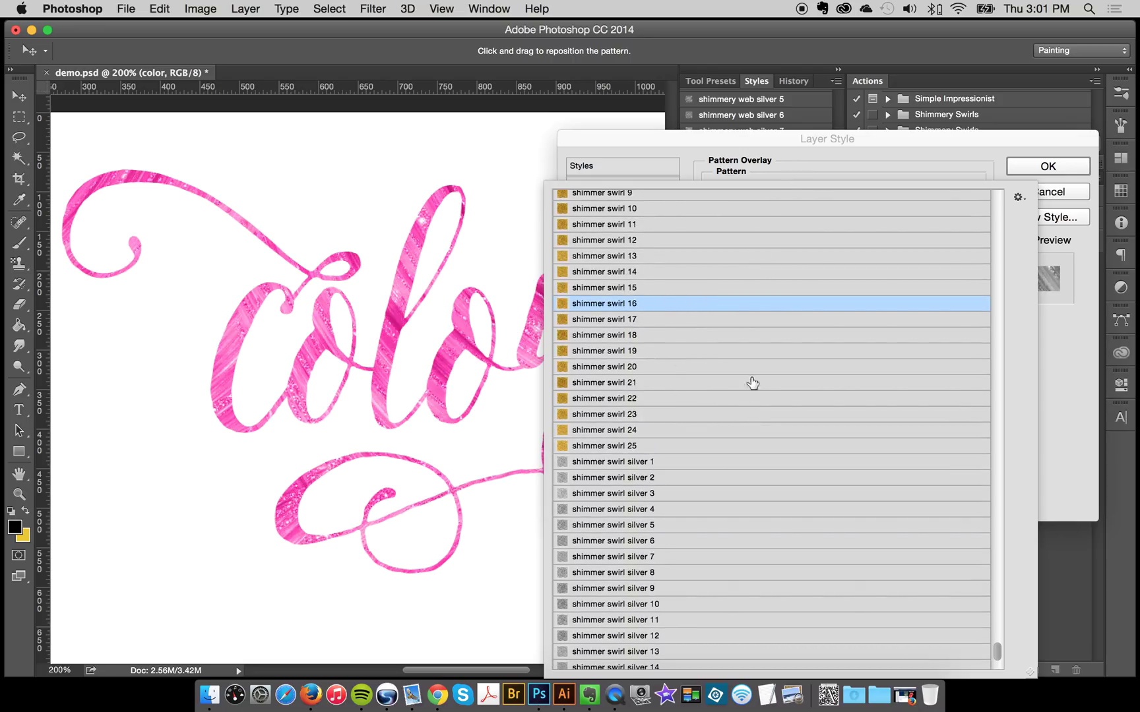
{"action": "left_click", "coordinate": [1065, 160]}
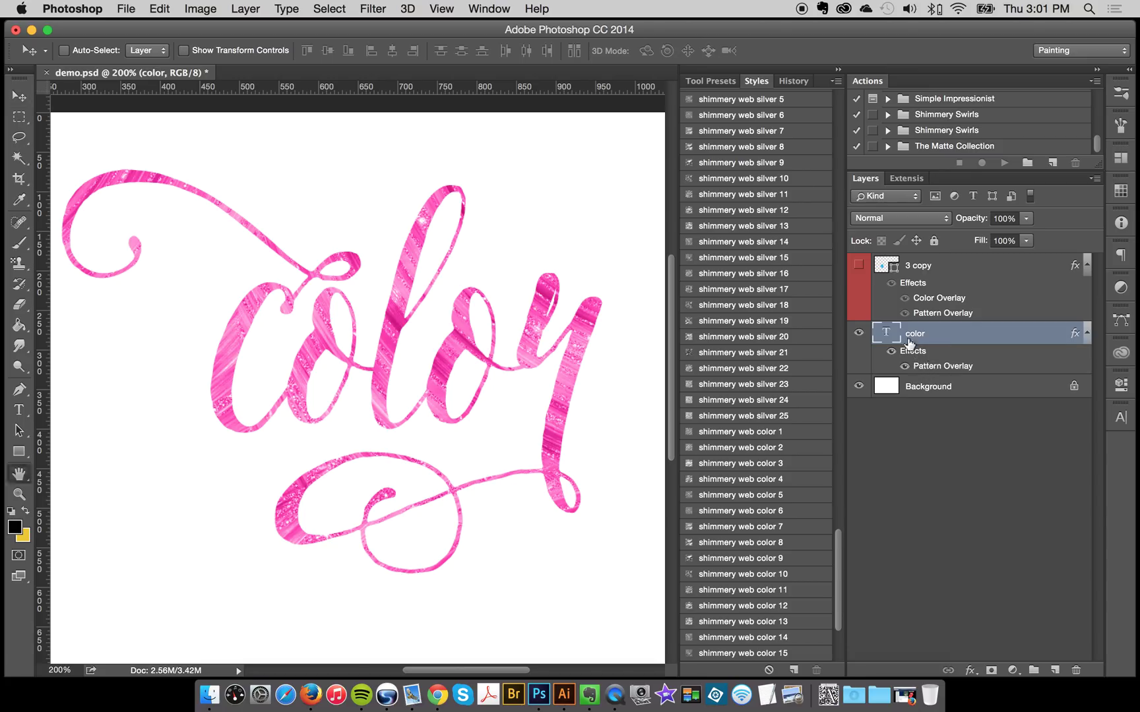
Set the Pattern Overlay to shimmer swirl 14, then apply a pink shimmery web style.
{"action": "double_click", "coordinate": [937, 365]}
{"action": "left_click", "coordinate": [778, 239]}
{"action": "left_click", "coordinate": [725, 400]}
{"action": "left_click", "coordinate": [725, 277]}
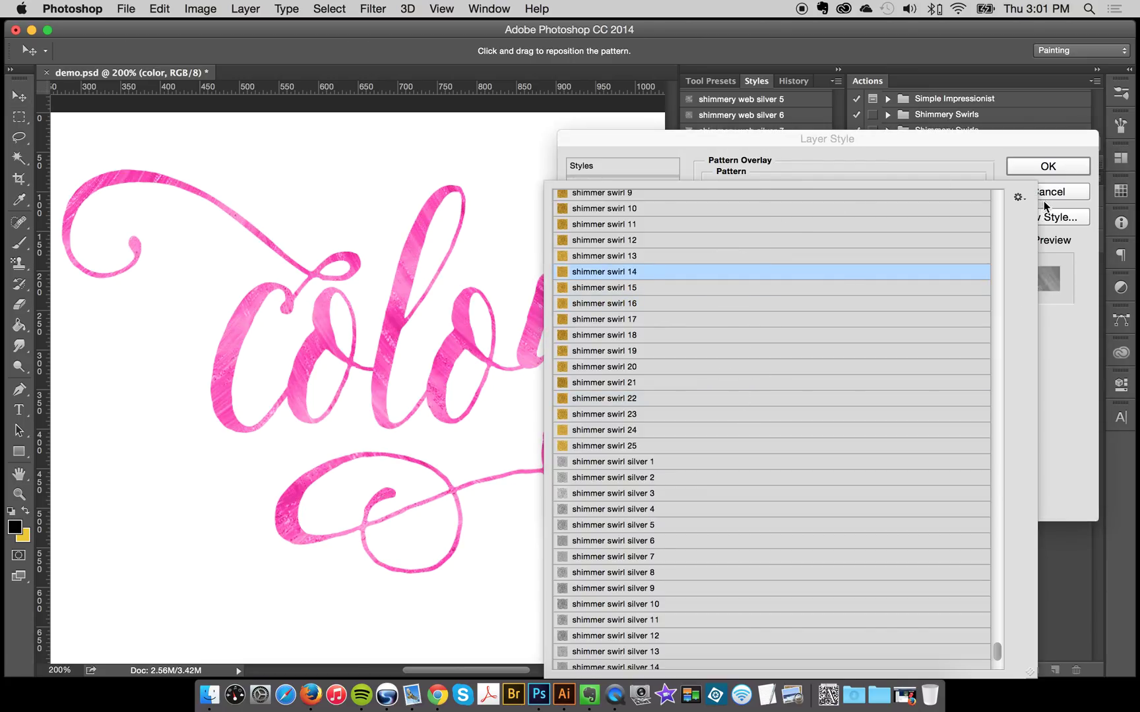
{"action": "left_click", "coordinate": [1041, 174]}
{"action": "left_click", "coordinate": [1048, 166]}
{"action": "left_click", "coordinate": [767, 385]}
{"action": "left_click", "coordinate": [740, 463]}
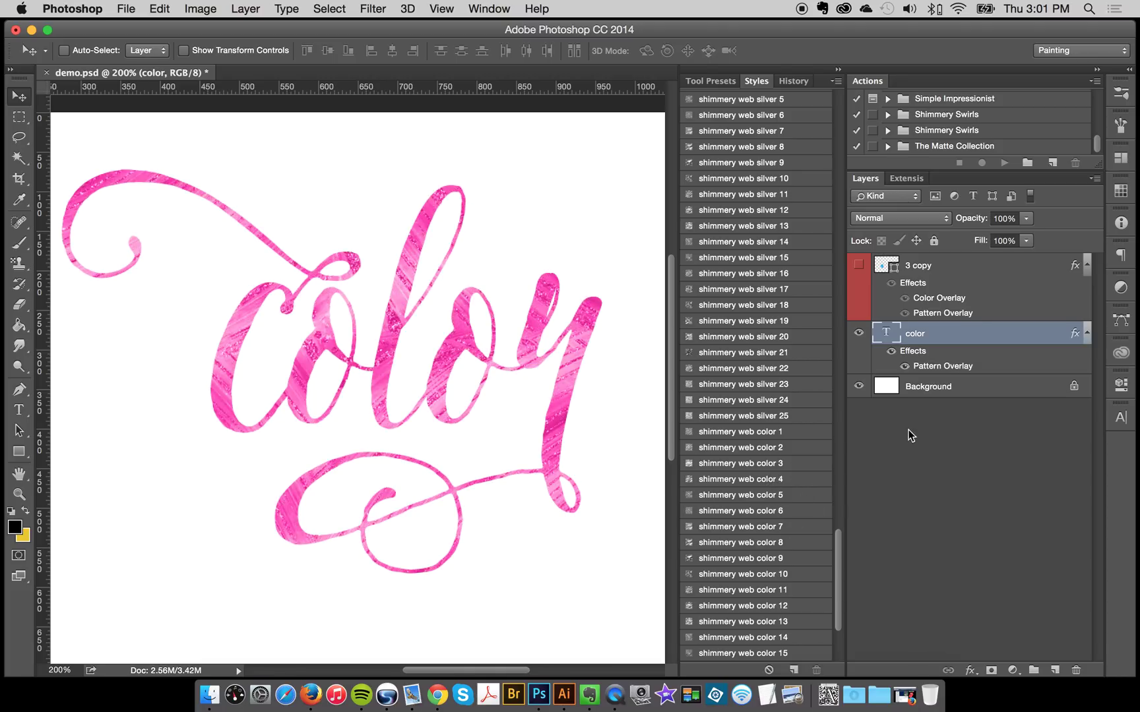